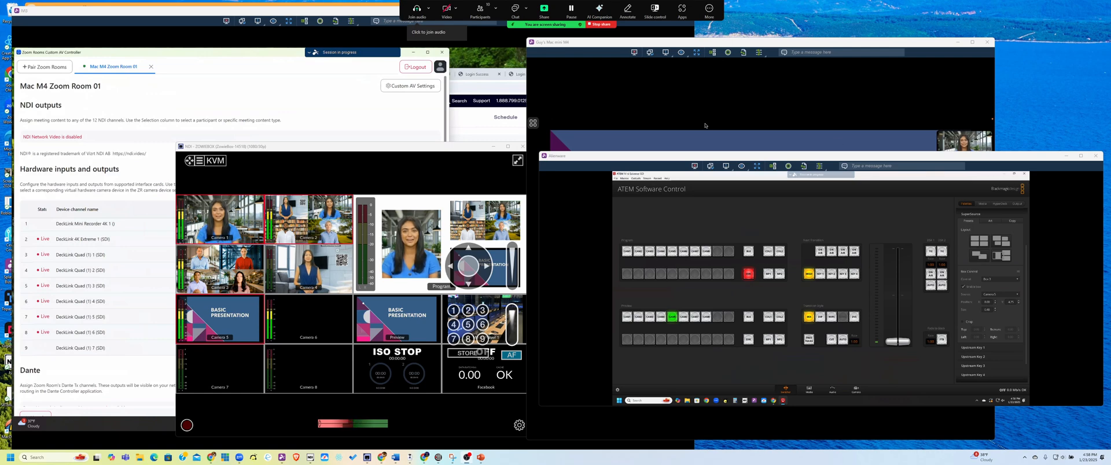
- Arrange the NDI multiview and ATEM windows so the full hardware outputs table is visible
drag(469, 147, 460, 149)
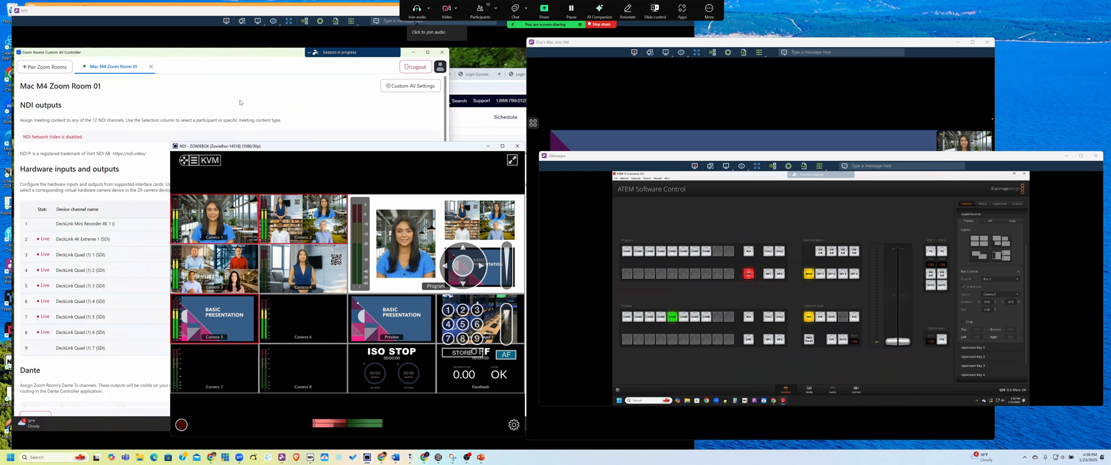
click(248, 105)
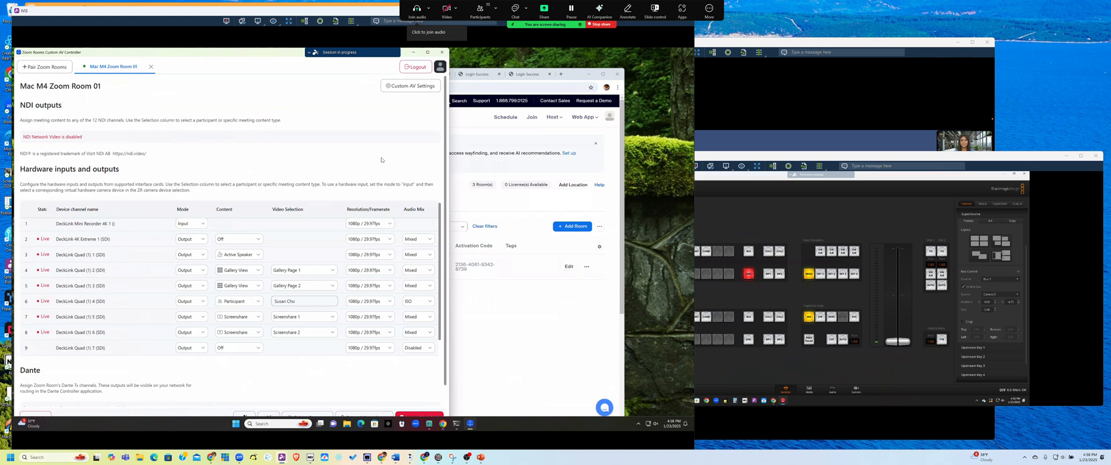
click(734, 208)
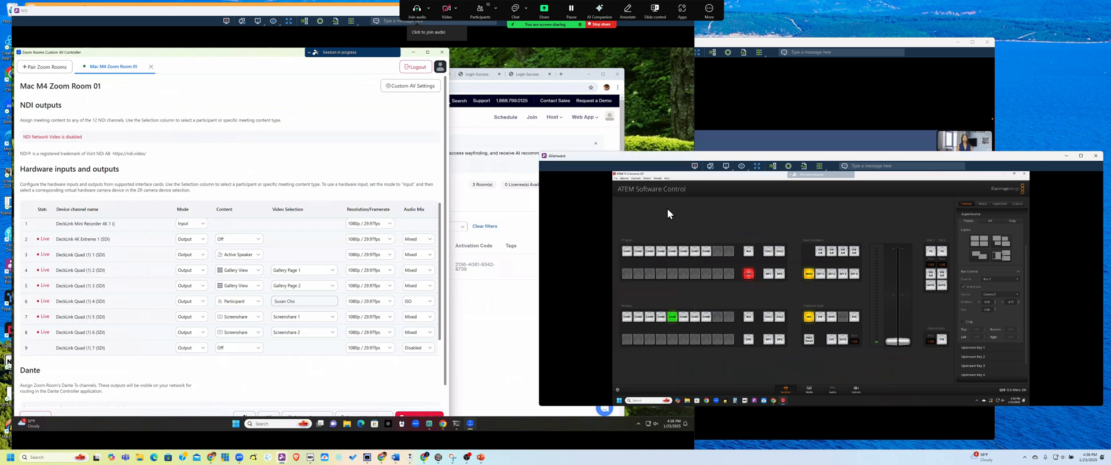
click(369, 458)
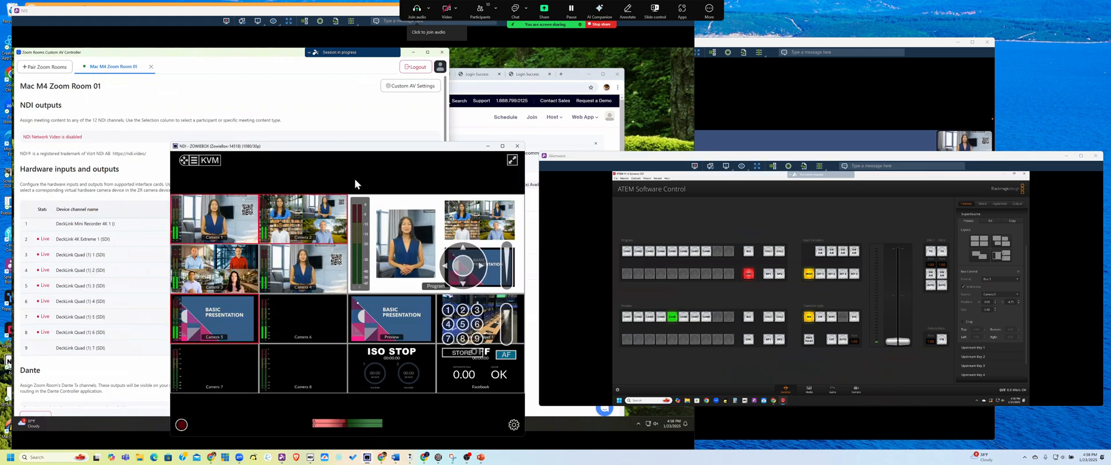
drag(313, 148, 667, 89)
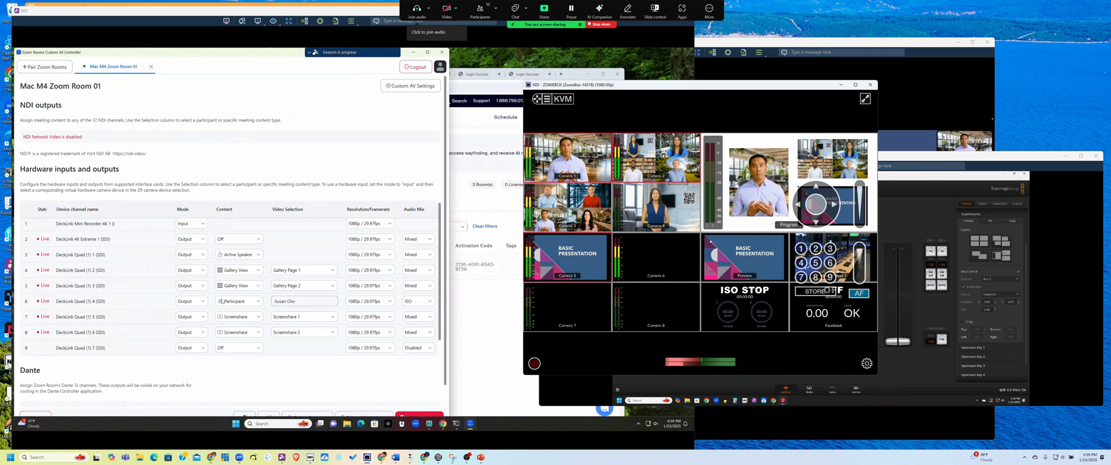
- Set DeckLink Quad (1) 3 to Gallery Page 1 and park the multiview to the right
click(308, 286)
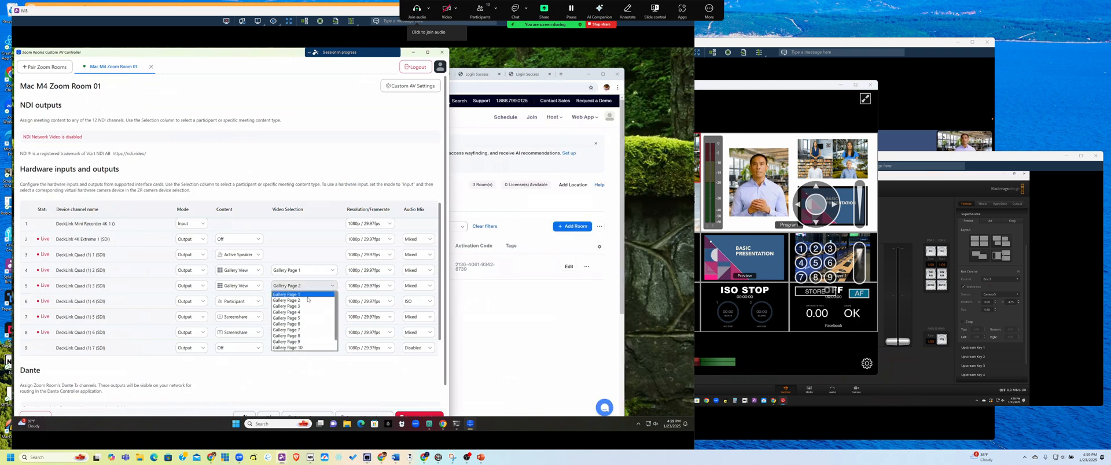
click(296, 295)
click(766, 346)
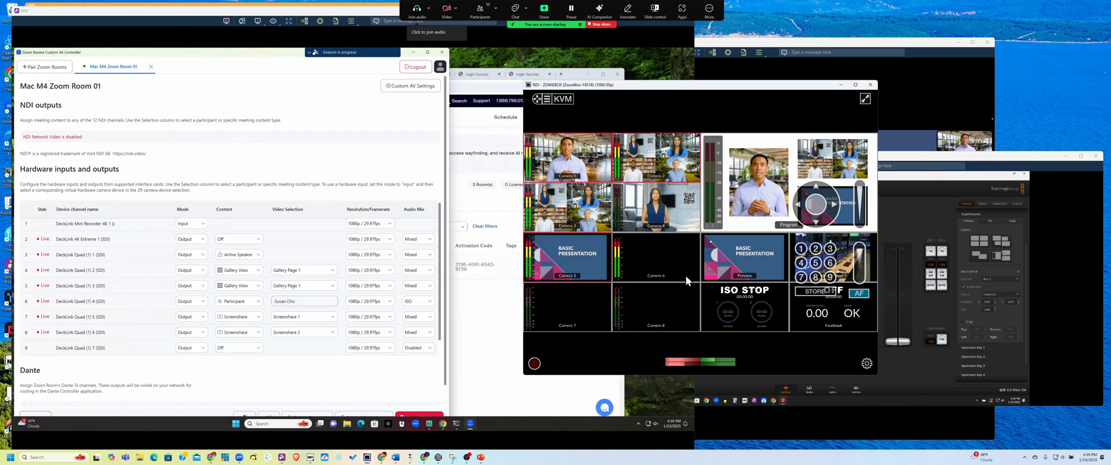
drag(660, 84, 838, 96)
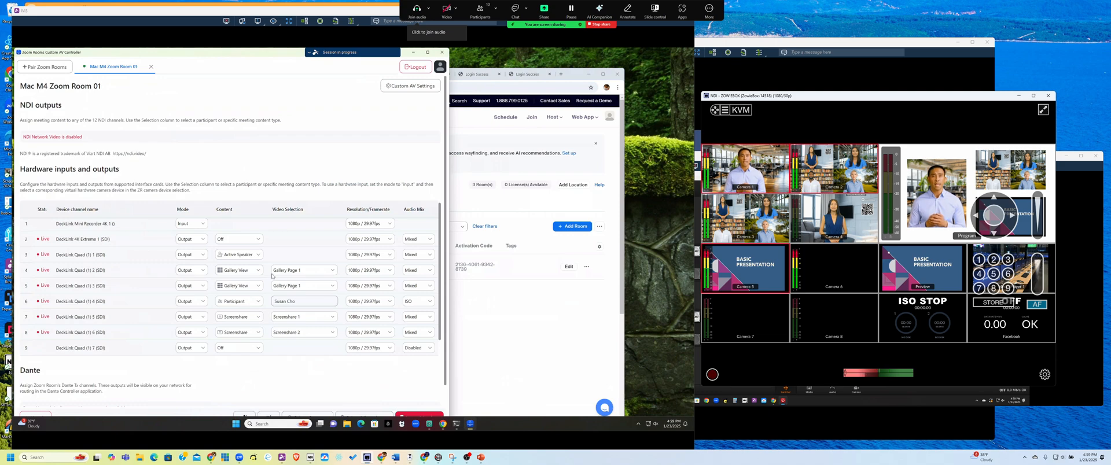
- Set output 5 content to Participant and confirm the third co-host as its source
click(255, 287)
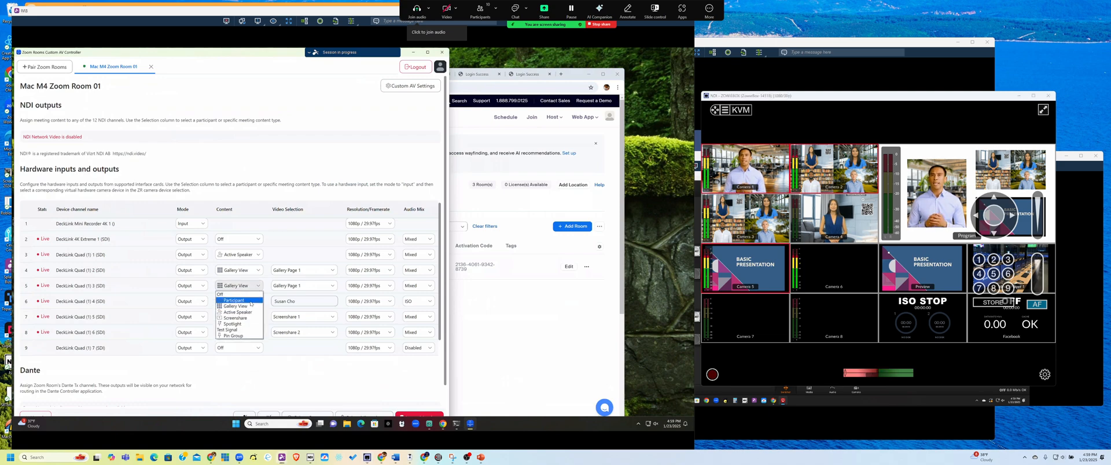
click(236, 304)
click(304, 286)
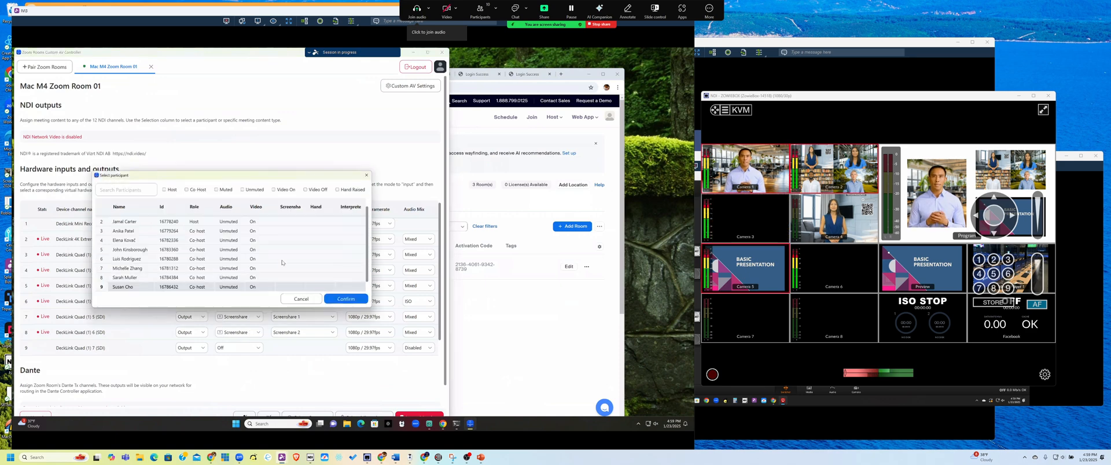
click(199, 233)
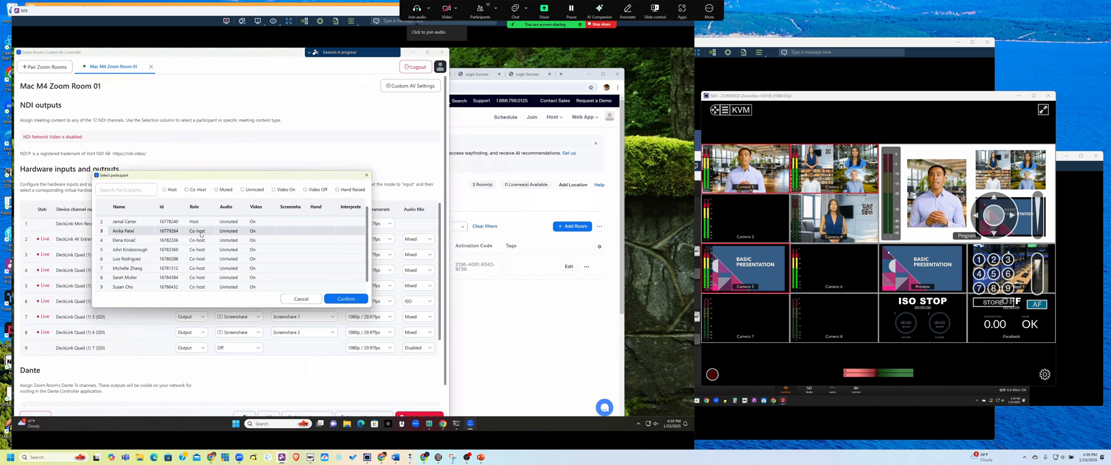
click(346, 299)
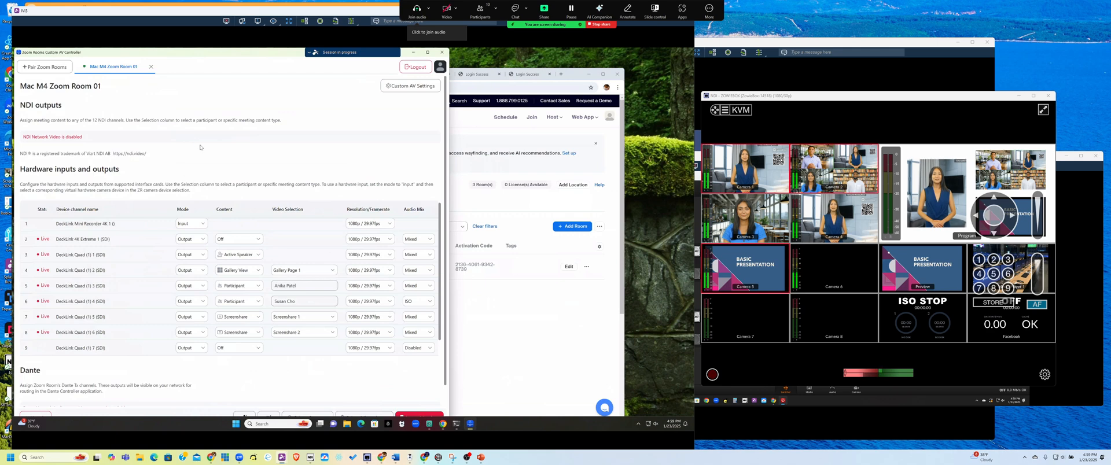
- Launch the web controller for Mac M4 Zoom Room 01 from the room's actions menu
click(486, 306)
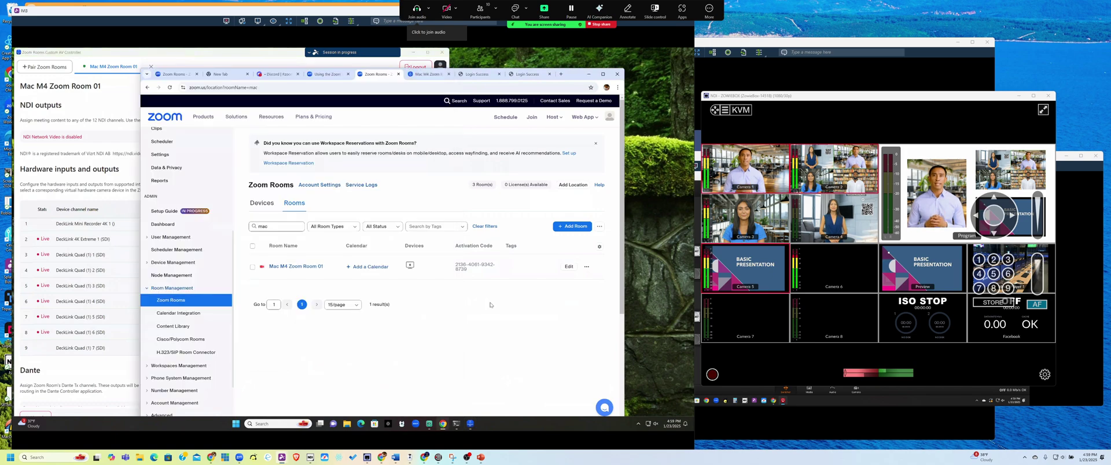
click(588, 267)
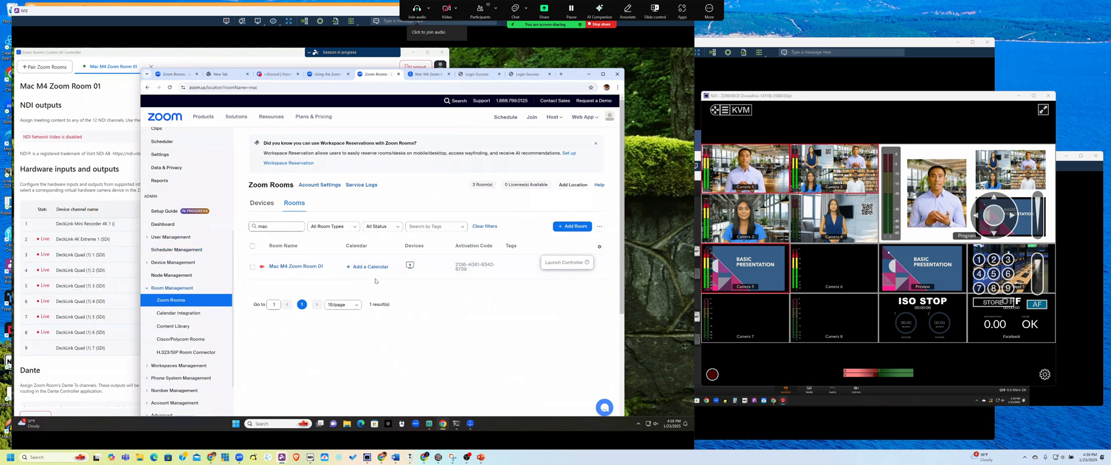
click(565, 263)
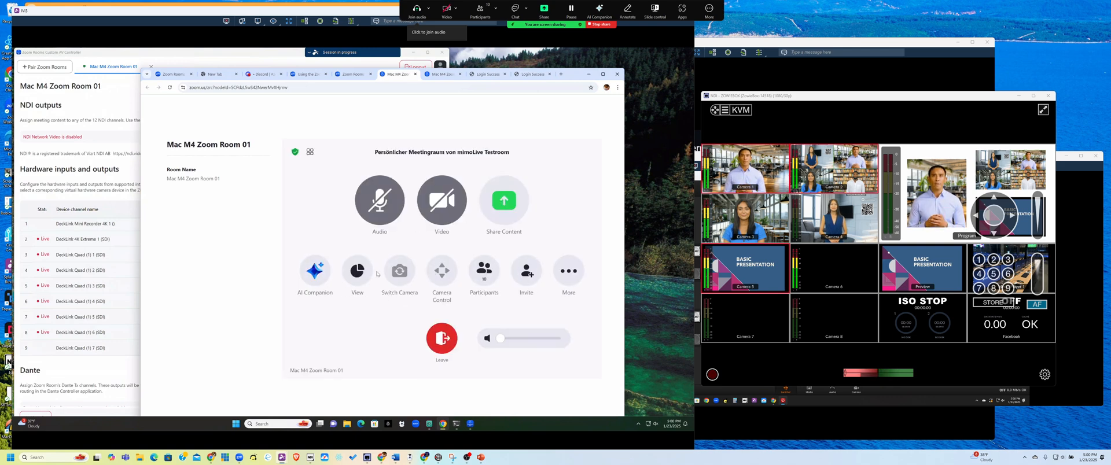
- Toggle the room's self view off and back on in the View layout options
click(357, 271)
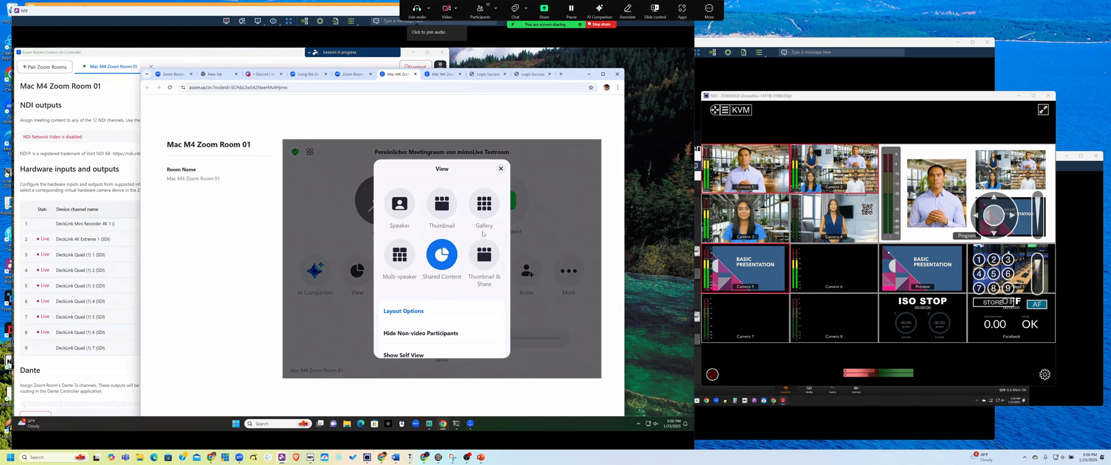
click(404, 356)
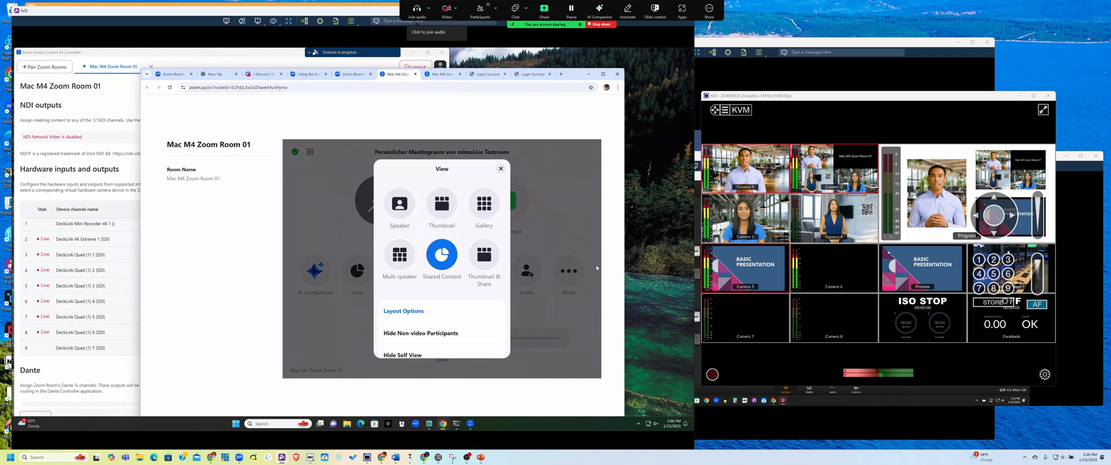
click(419, 357)
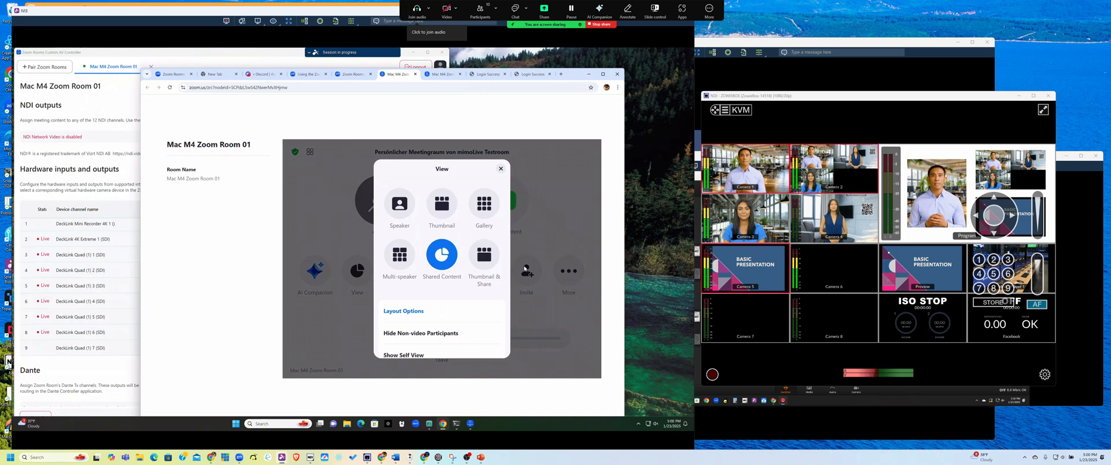
click(502, 168)
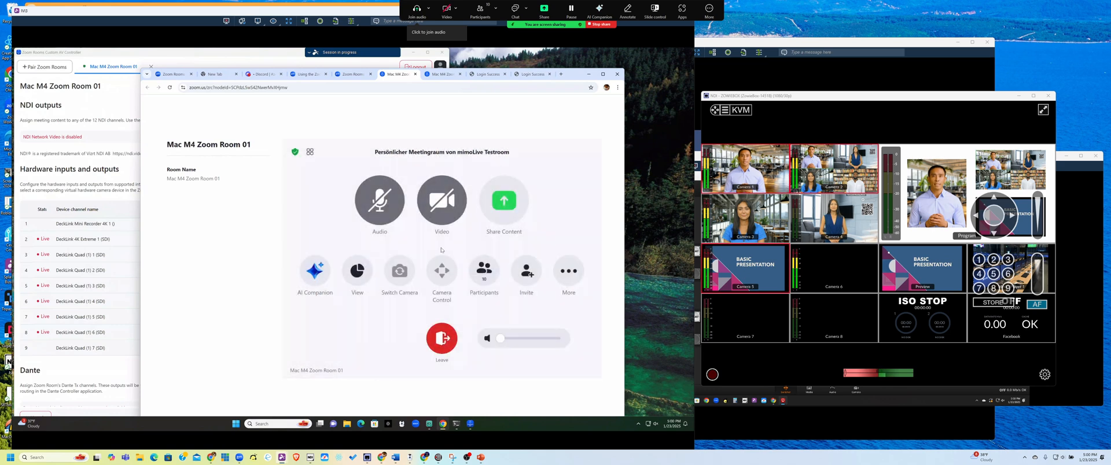
- Review the participants list and the Reactions panel under More, closing each
click(484, 270)
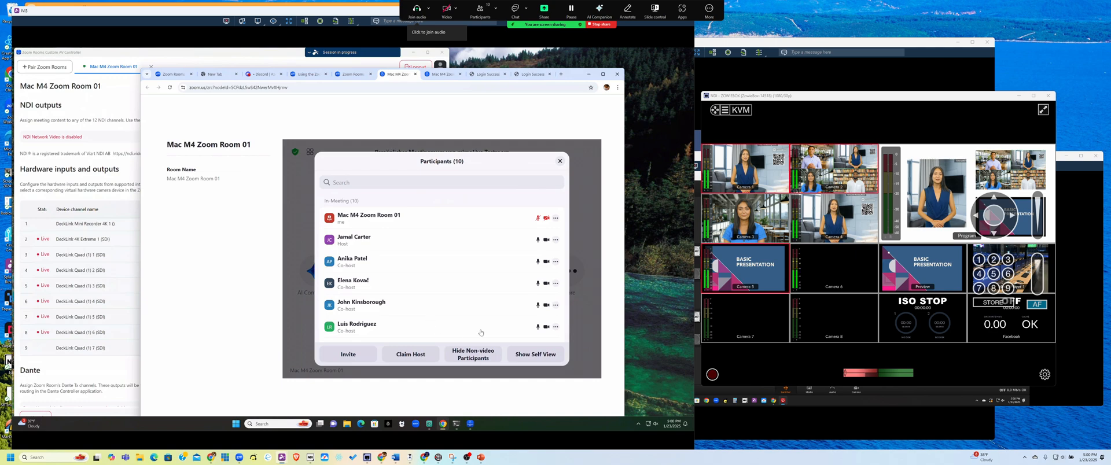
scroll(434, 320, down, 3)
click(560, 161)
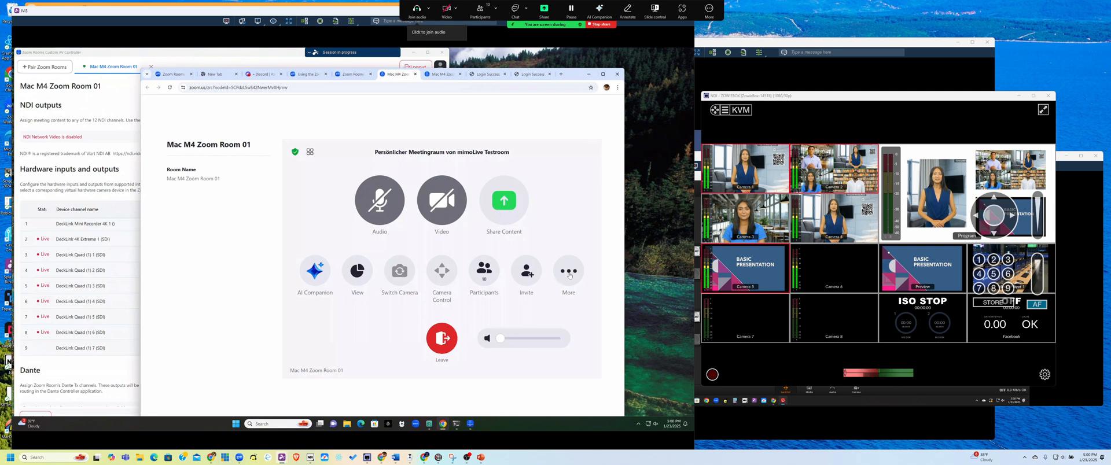
click(569, 272)
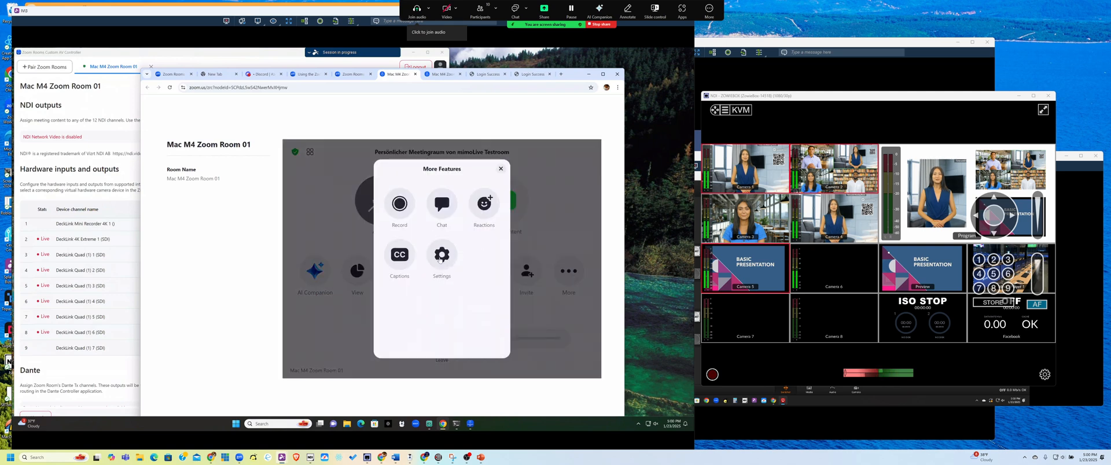
click(484, 204)
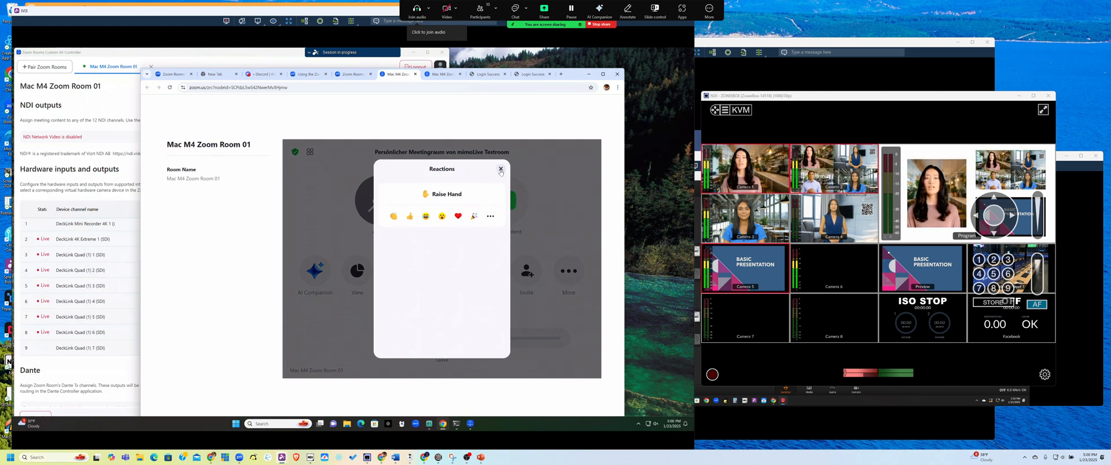
click(501, 170)
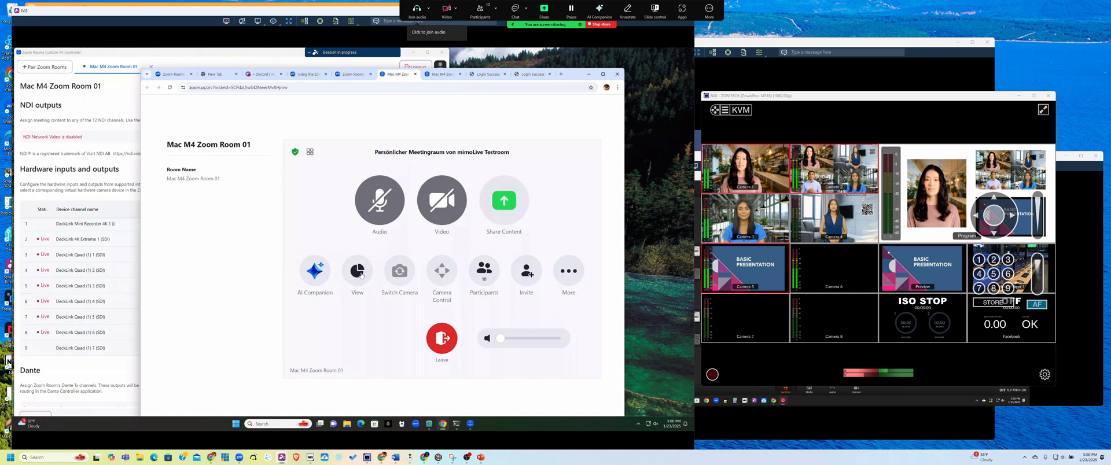
- Reopen the View layout options and bring the meeting window with the presentation forward
click(358, 271)
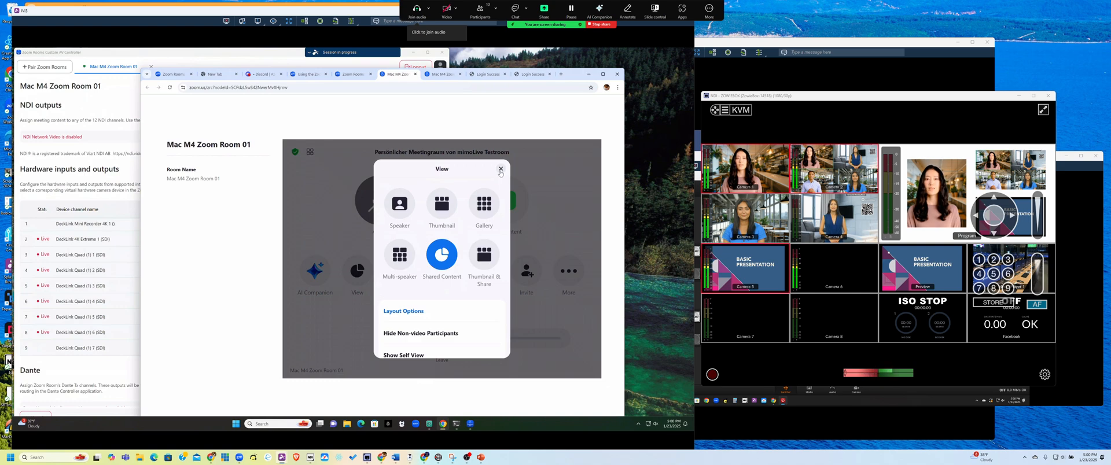
click(757, 53)
- Move the meeting gallery window around, then put it away to reveal the controller
drag(762, 42, 760, 47)
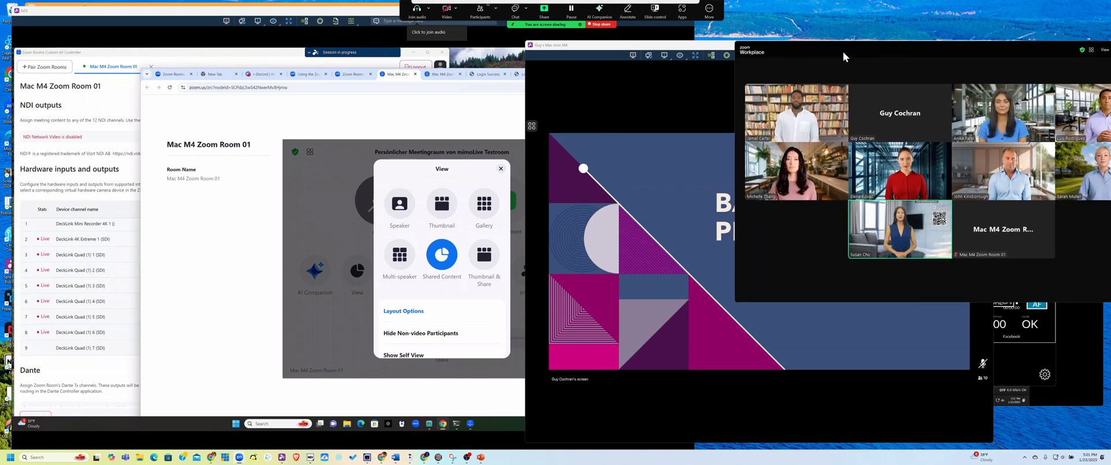
drag(999, 104, 400, 123)
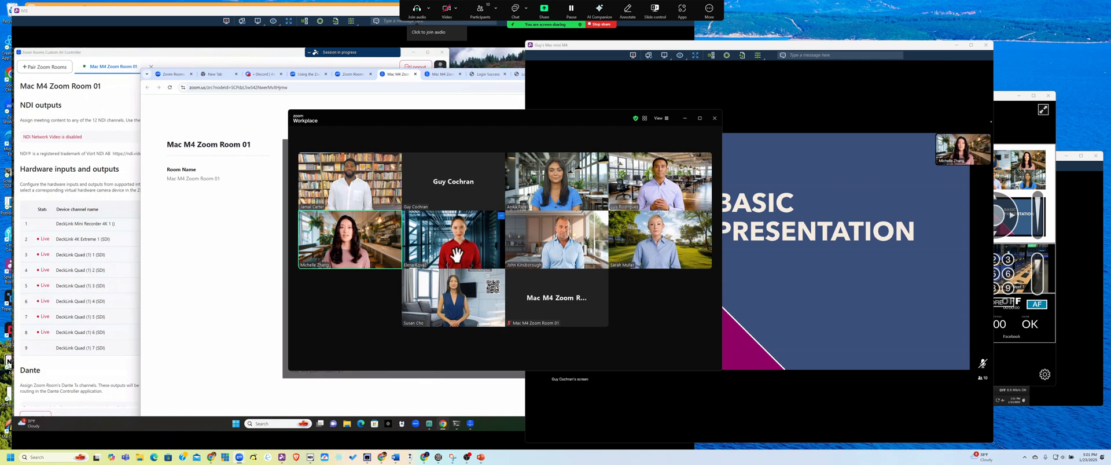
drag(605, 122, 490, 142)
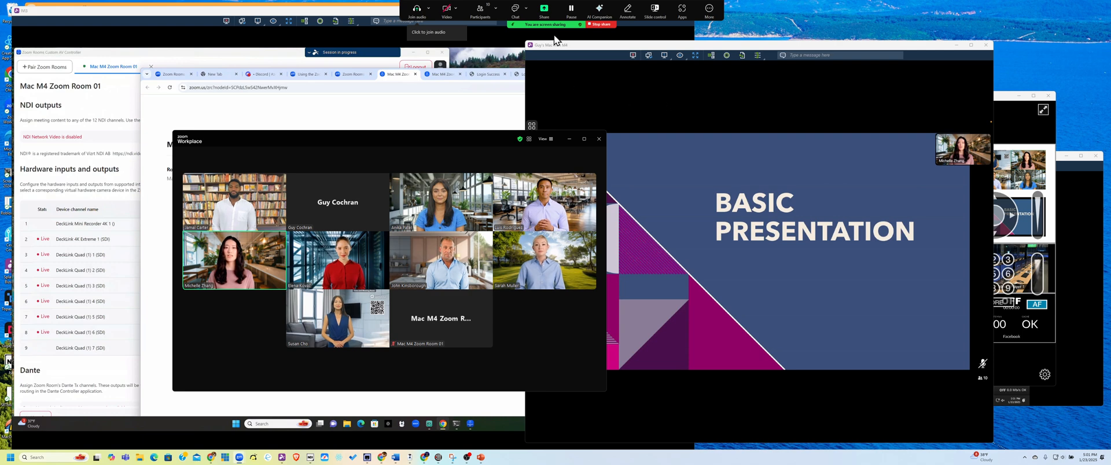
mouse_move(599, 25)
mouse_move(494, 139)
mouse_down()
mouse_move(434, 146)
mouse_move(540, 131)
mouse_up()
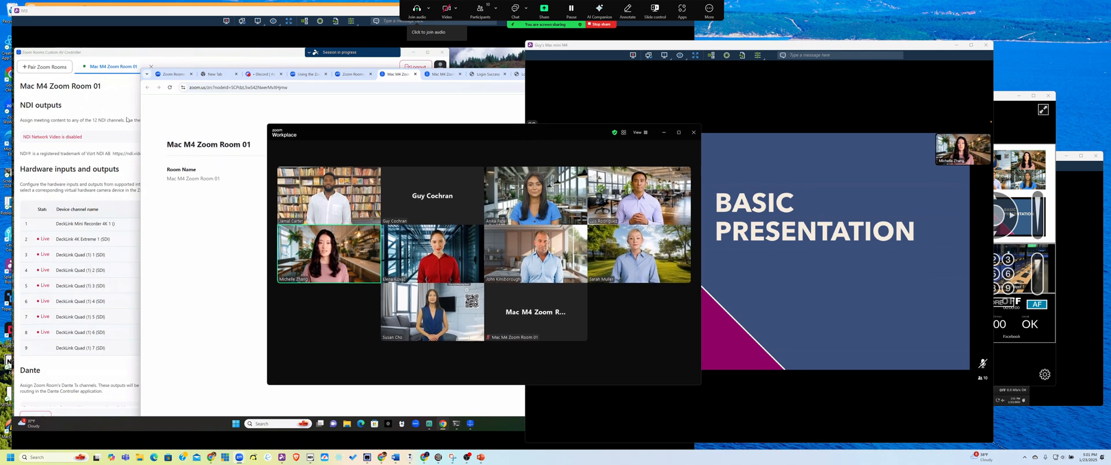
click(124, 111)
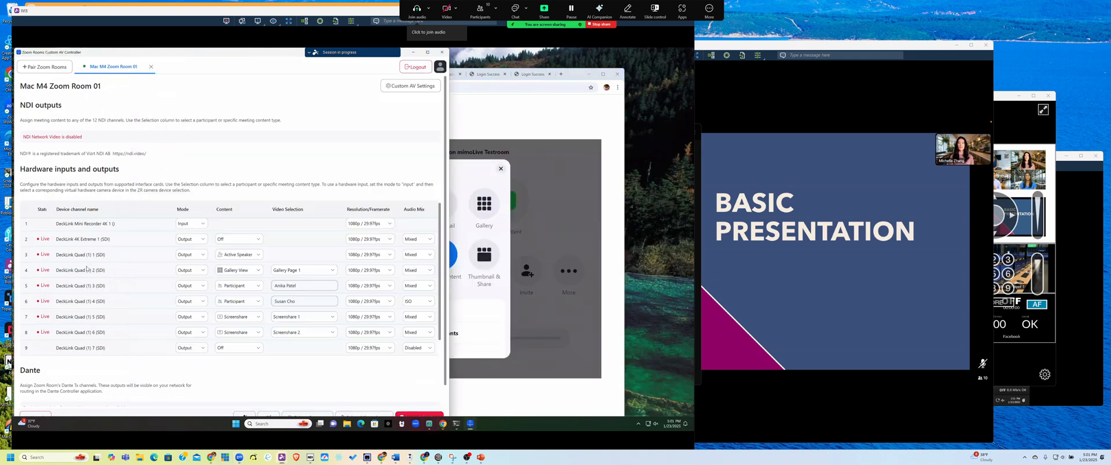
scroll(94, 348, down, 1)
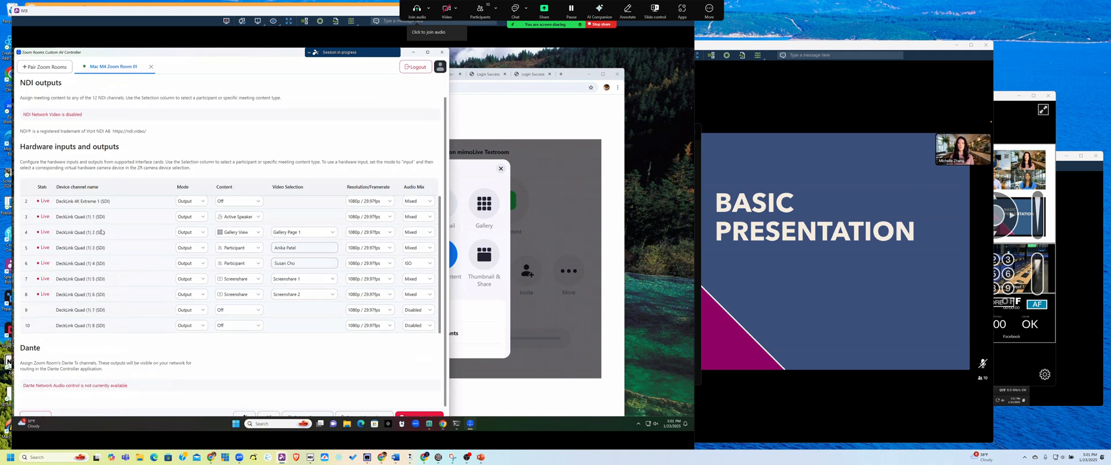
- Set the first Quad output to Participant, confirm its participant and check the multiview
click(258, 217)
click(235, 233)
click(316, 217)
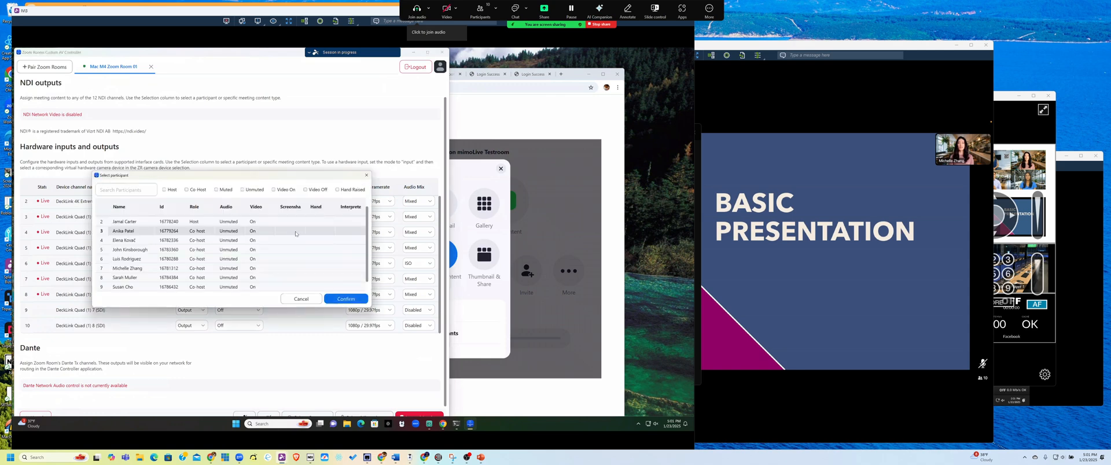
scroll(141, 228, up, 1)
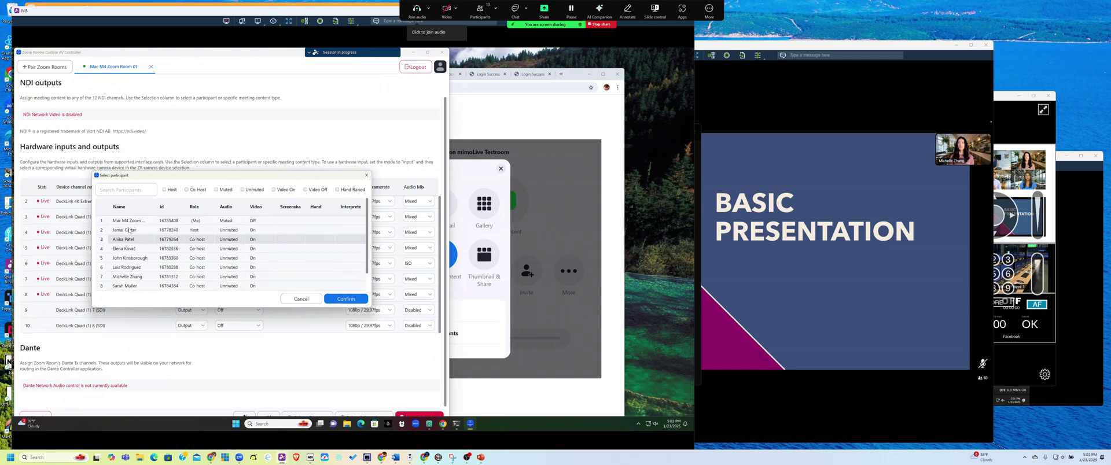
click(347, 299)
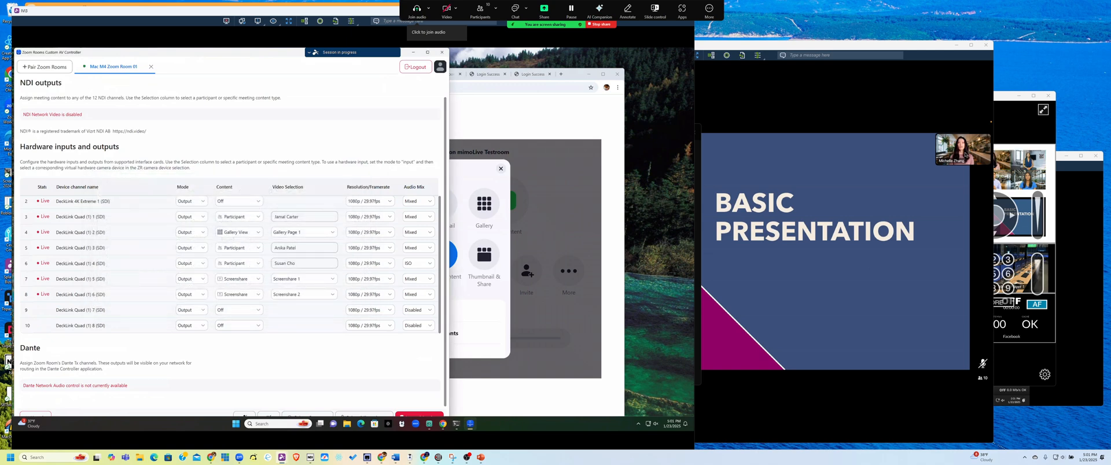
key(alt+Tab)
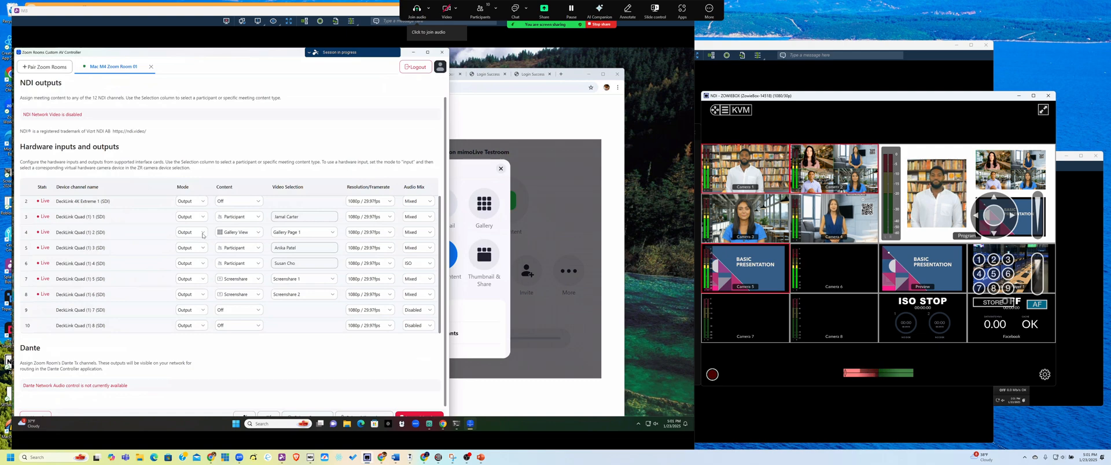
- Set the second Quad output to Participant with a different participant confirmed
click(236, 232)
click(238, 247)
click(299, 233)
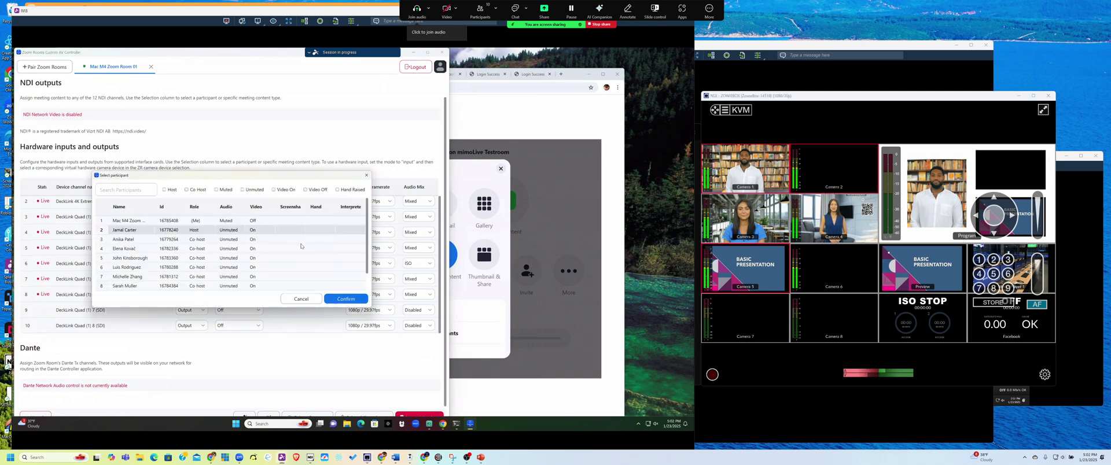
click(156, 239)
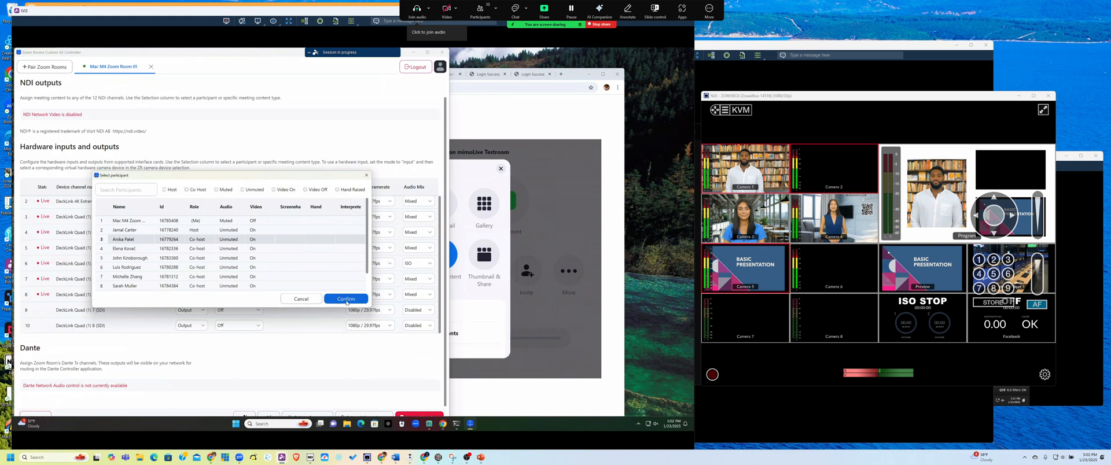
click(346, 301)
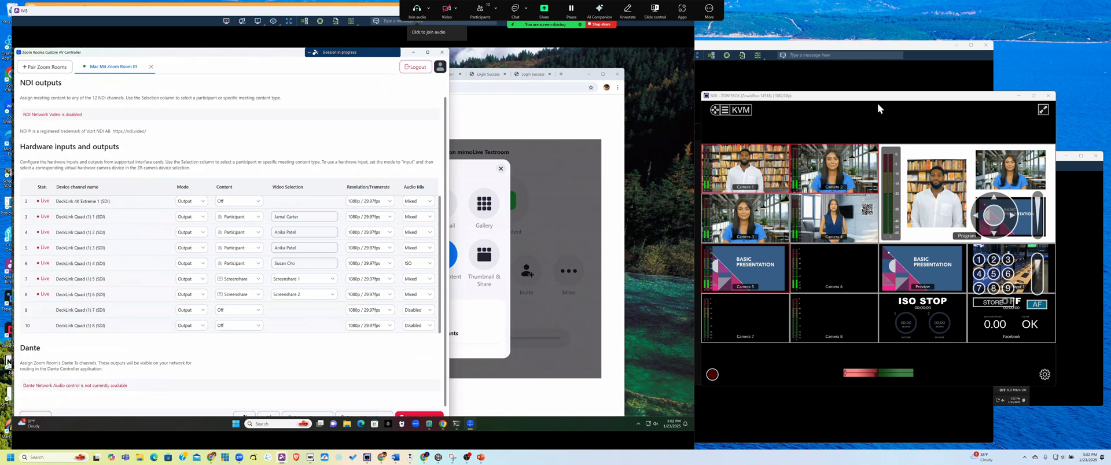
- Centre the NDI multiview and bring ATEM Software Control forward beside it
mouse_move(878, 97)
mouse_down()
mouse_move(651, 103)
mouse_move(425, 83)
mouse_up()
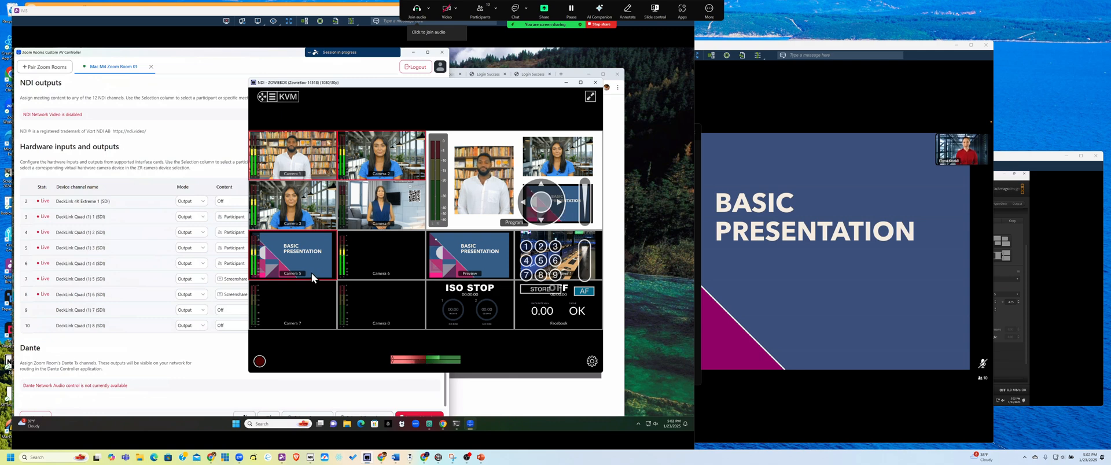
click(998, 180)
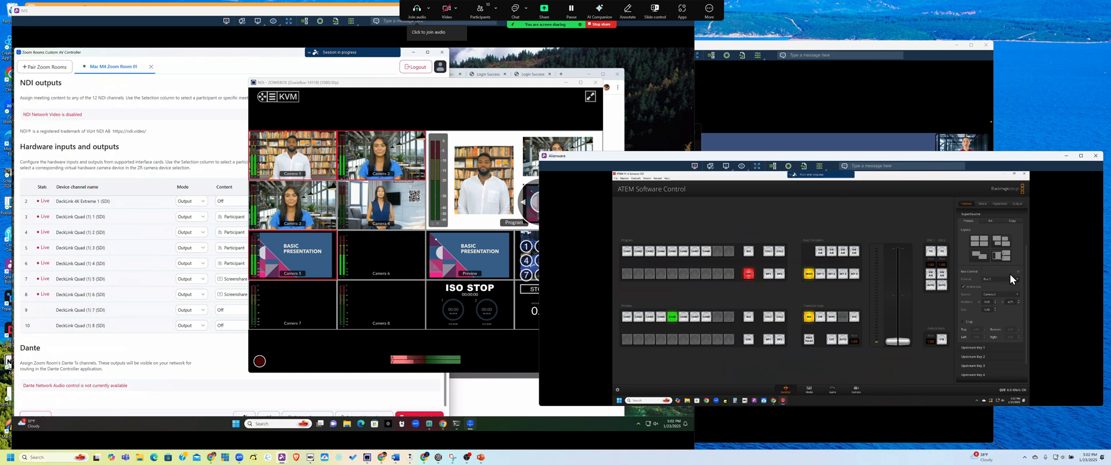
- Feed Camera 4 into the supersource box, preview CAM4 and cut it to program
click(1014, 294)
click(1005, 306)
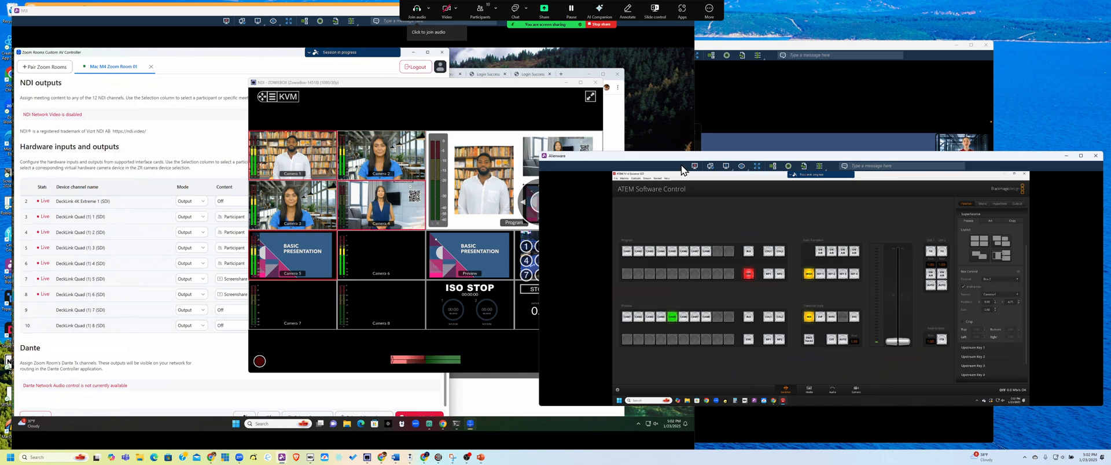
click(550, 110)
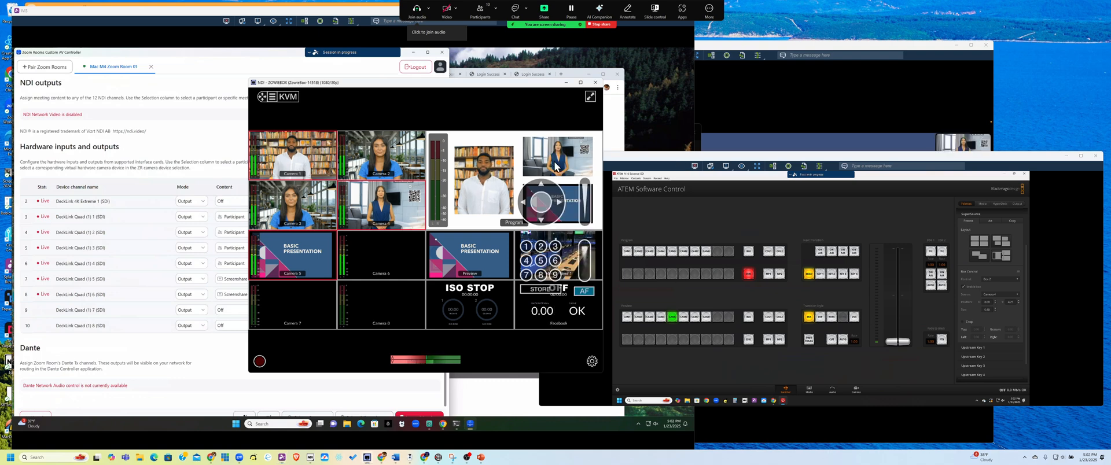
click(660, 318)
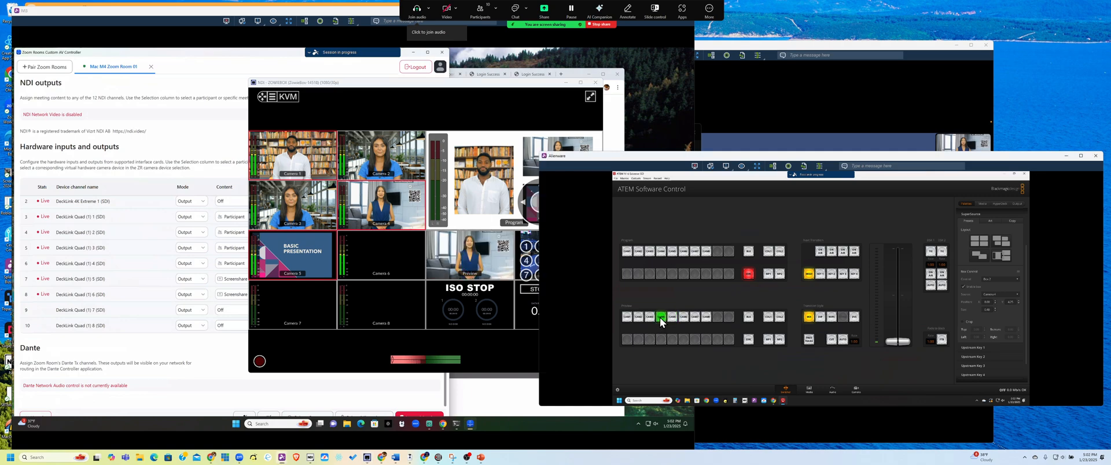
click(828, 338)
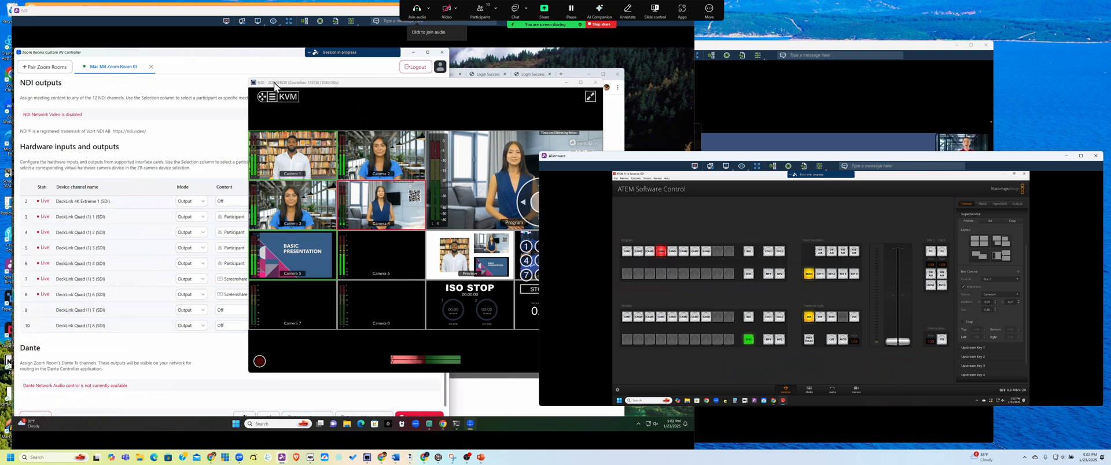
- Reposition the NDI multiview window into its final spot
drag(310, 85, 319, 106)
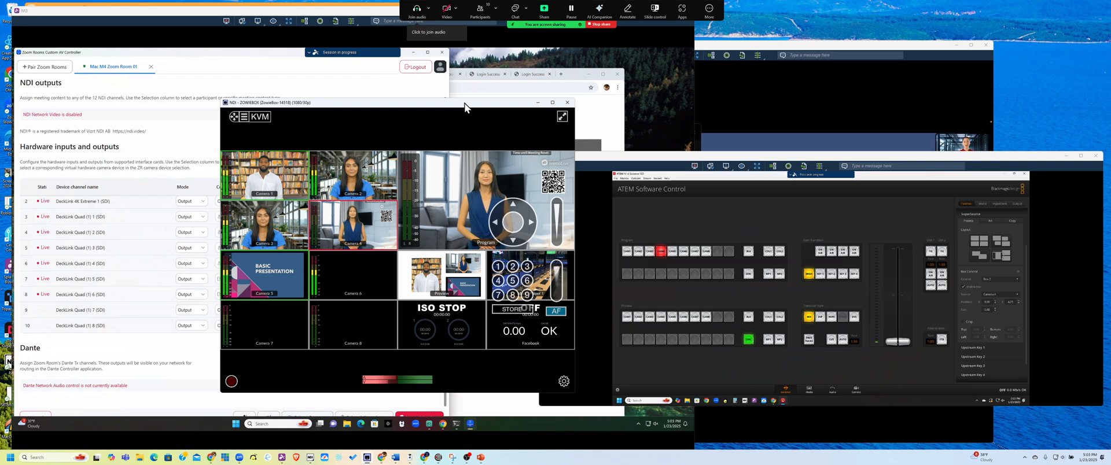
drag(465, 108, 484, 120)
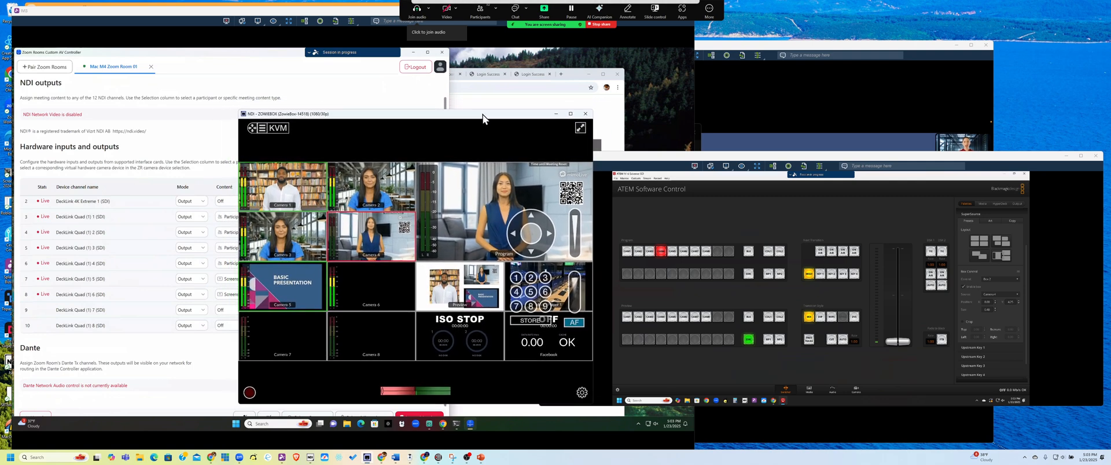
drag(483, 114, 480, 117)
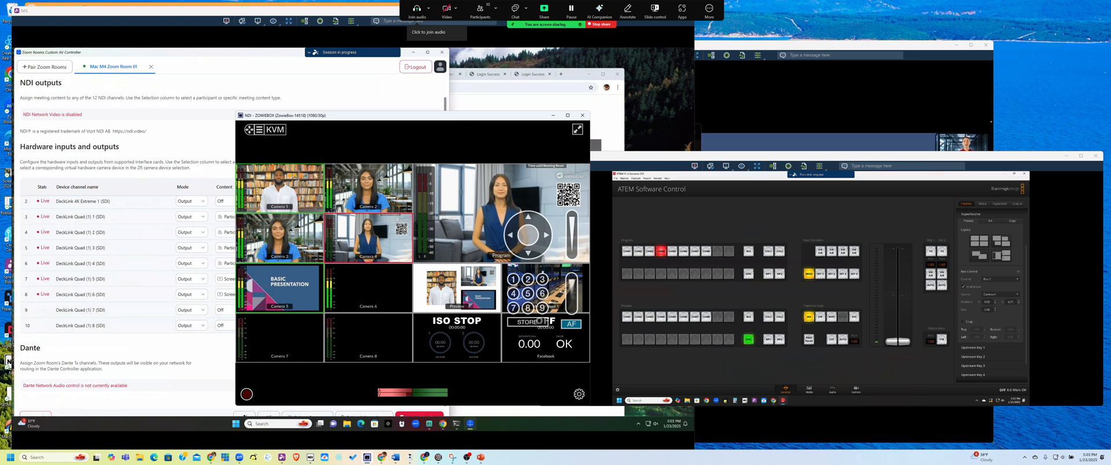
- Restore the Zoom Workplace meeting gallery and move it up and right
click(241, 458)
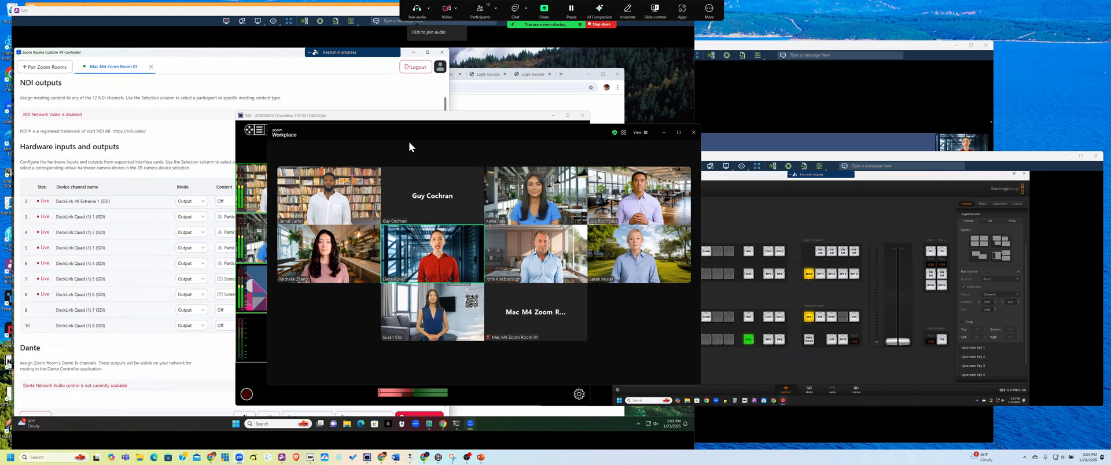
mouse_move(407, 135)
mouse_down()
mouse_move(429, 100)
mouse_move(404, 98)
mouse_up()
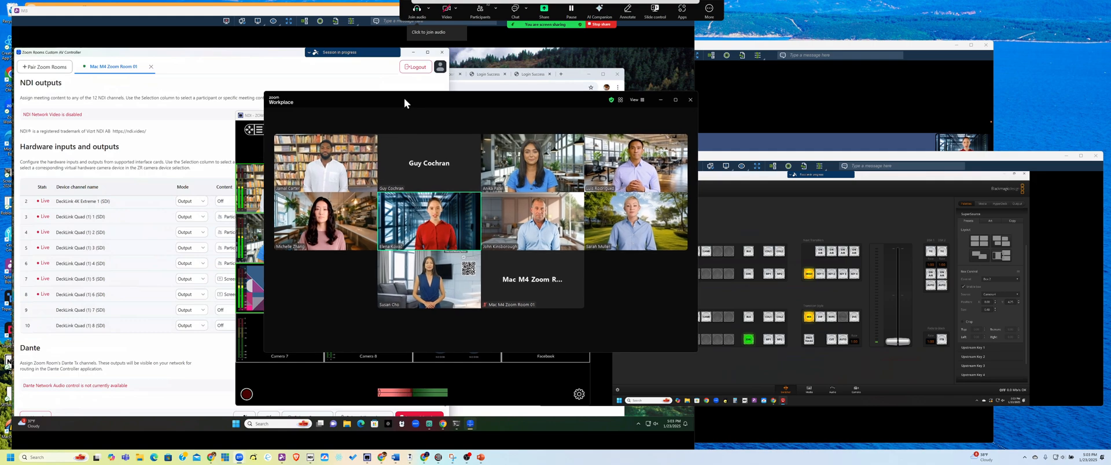
- Put the gallery away, search in a new tab and open the Zoom Test Meeting page
click(664, 99)
click(562, 75)
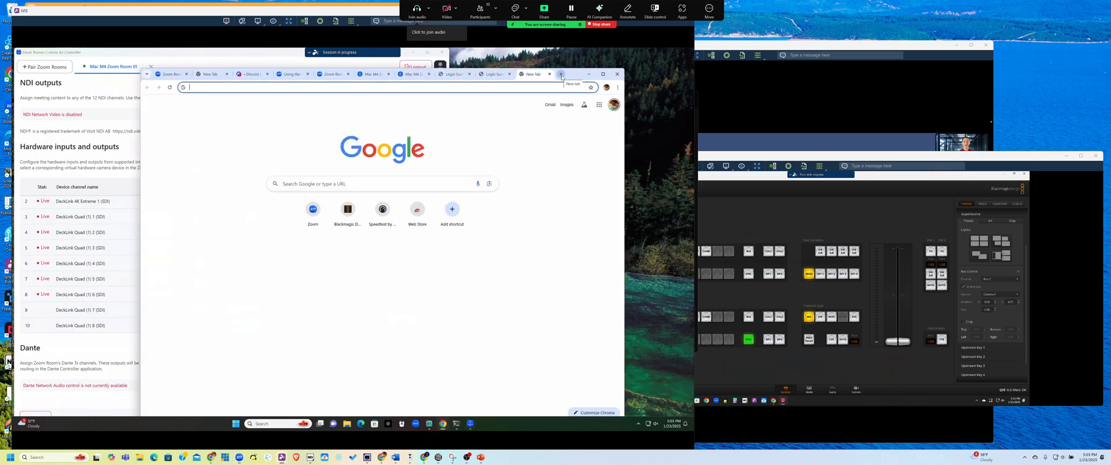
text(office h)
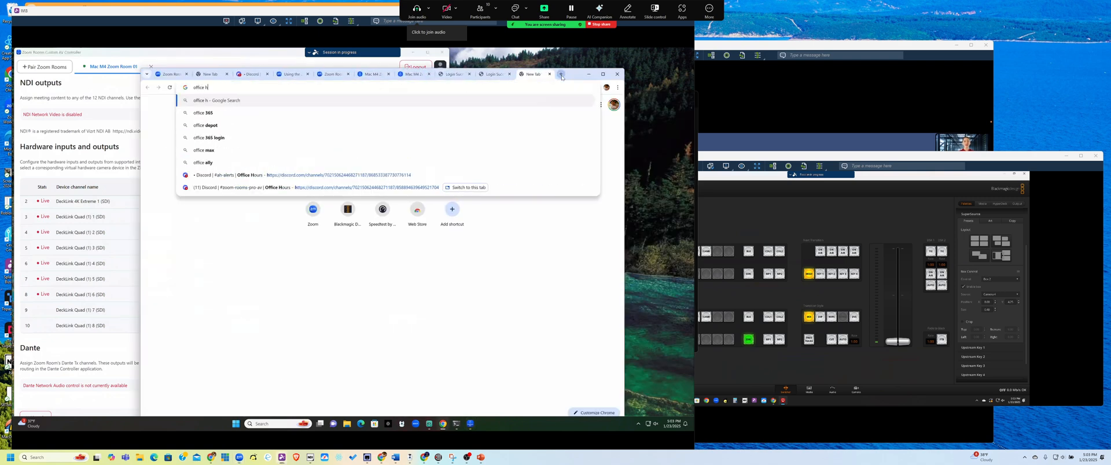
text(ours global)
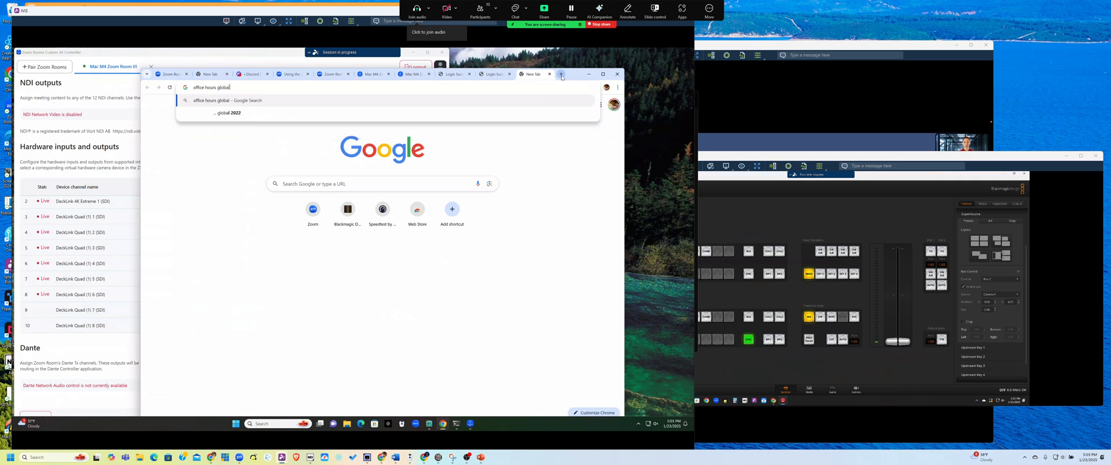
text( zoom test)
key(Return)
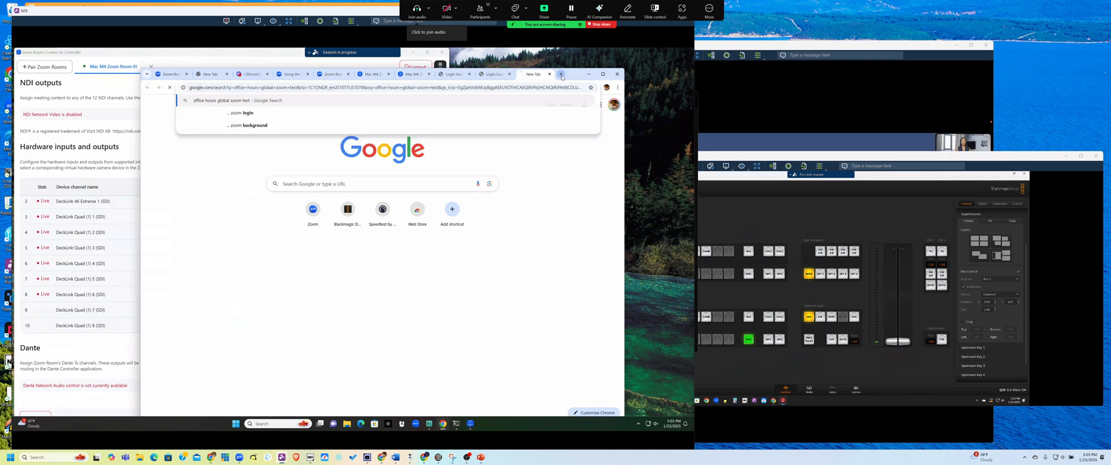
click(234, 163)
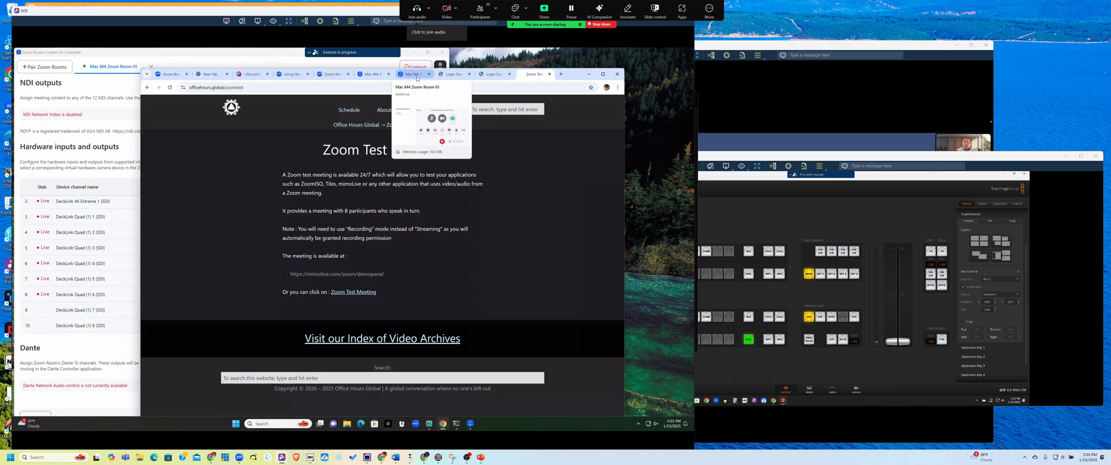
- Load the Zoom website in another new tab, then bring the remote Mac's meeting view forward
click(561, 75)
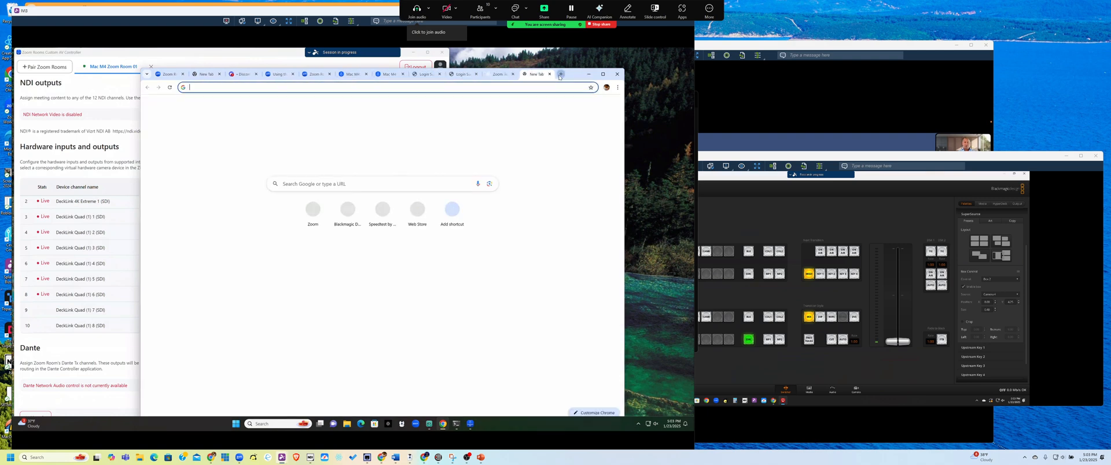
text(zo)
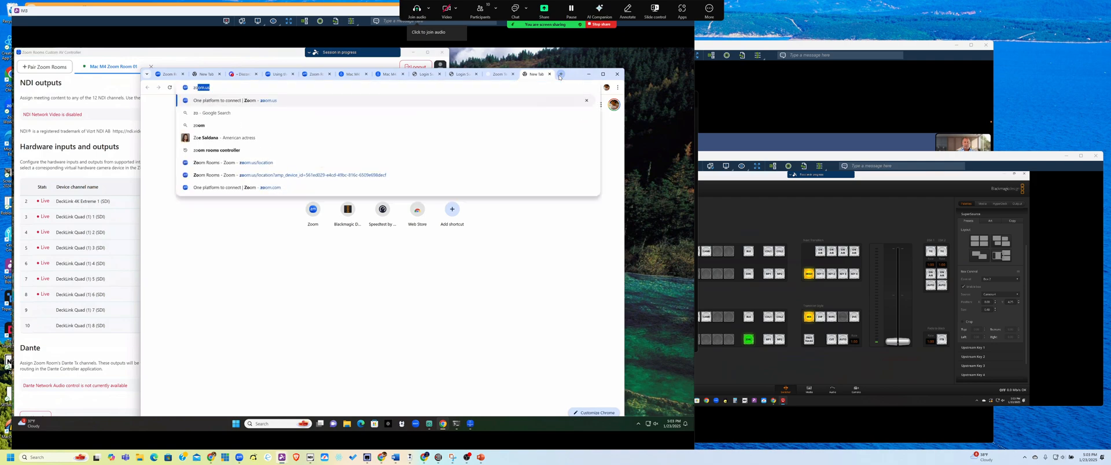
key(Return)
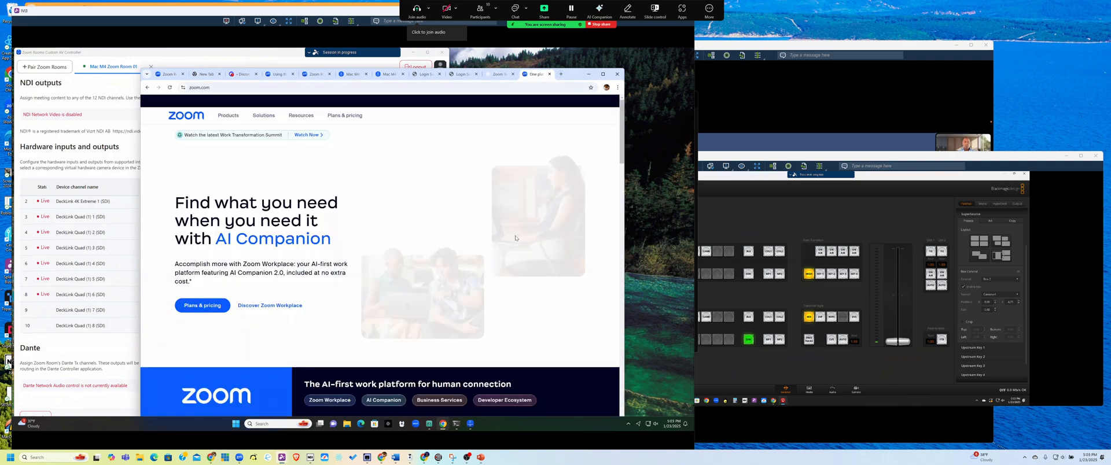
scroll(516, 237, down, 3)
scroll(516, 237, down, 10)
scroll(516, 238, down, 10)
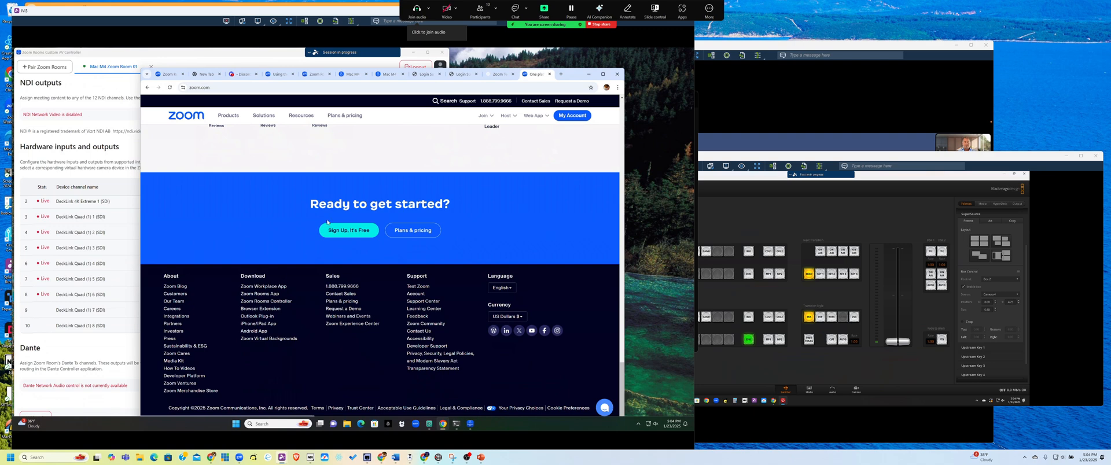
click(764, 95)
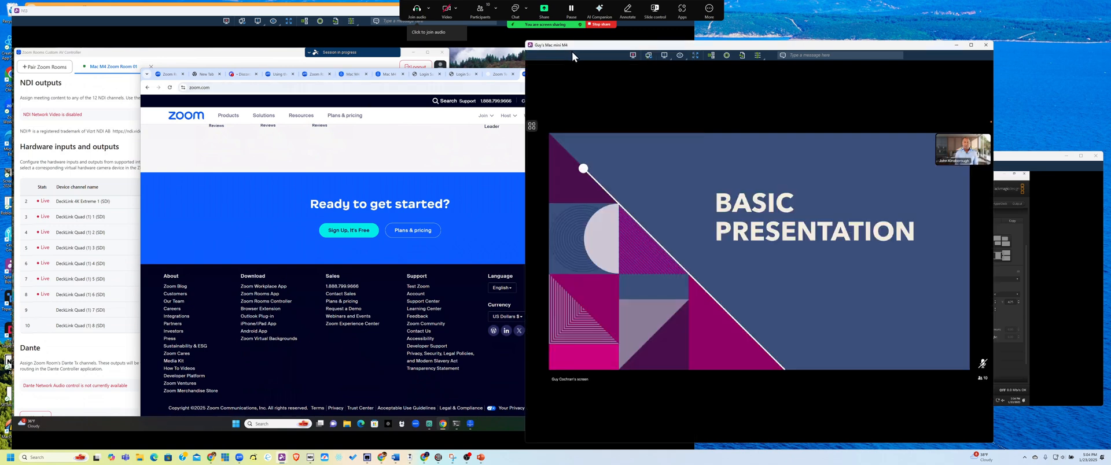
- Stop sharing the presentation in the Zoom Room and return to the AV controller output table
click(600, 25)
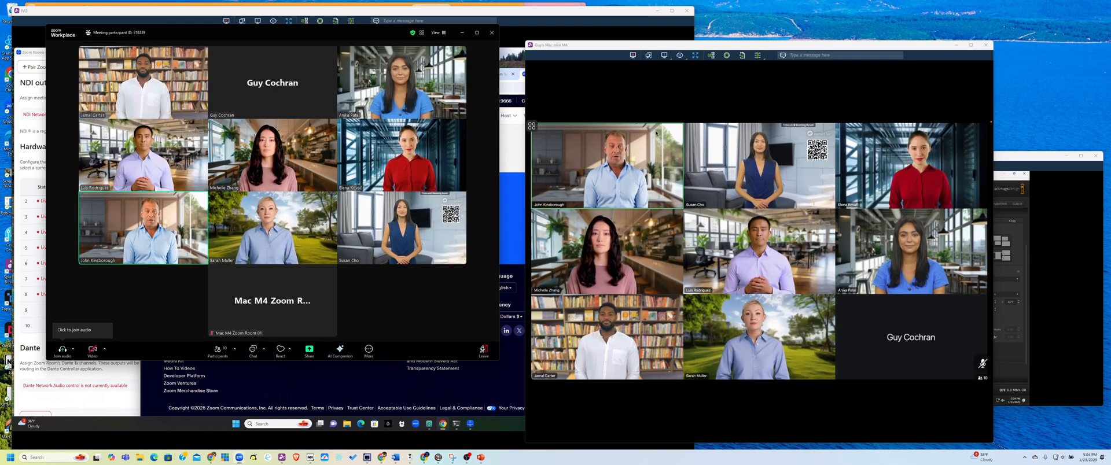
key(super+Tab)
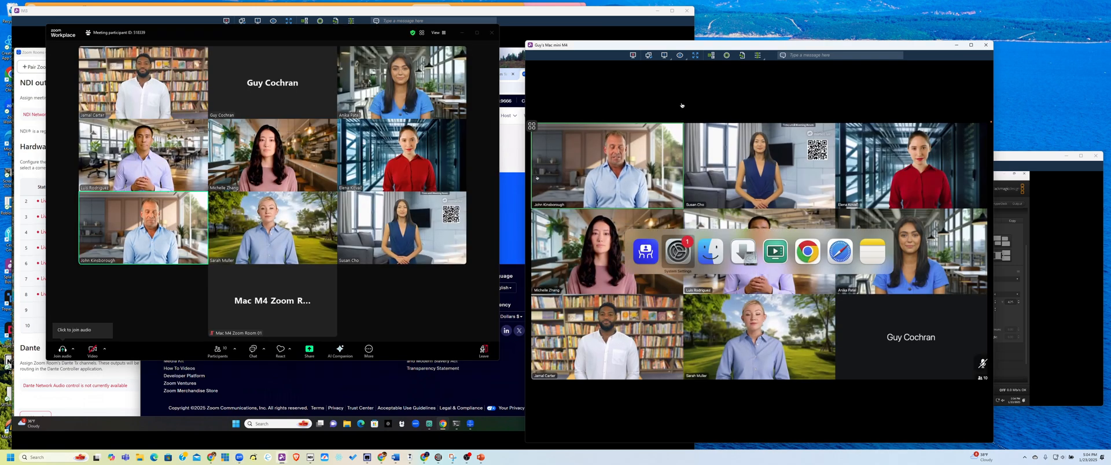
key(Tab)
key(Tab)
key(Tab)
key(Tab)
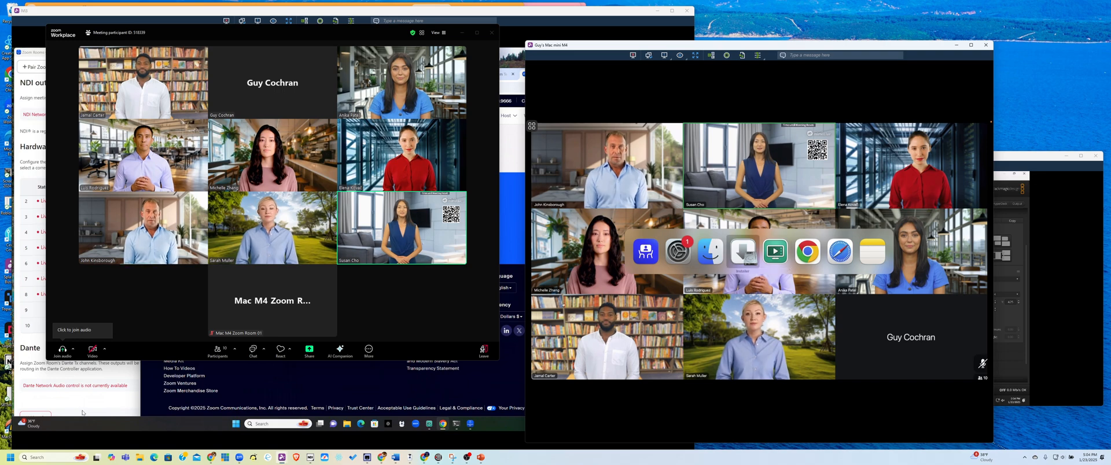
key(alt+Tab)
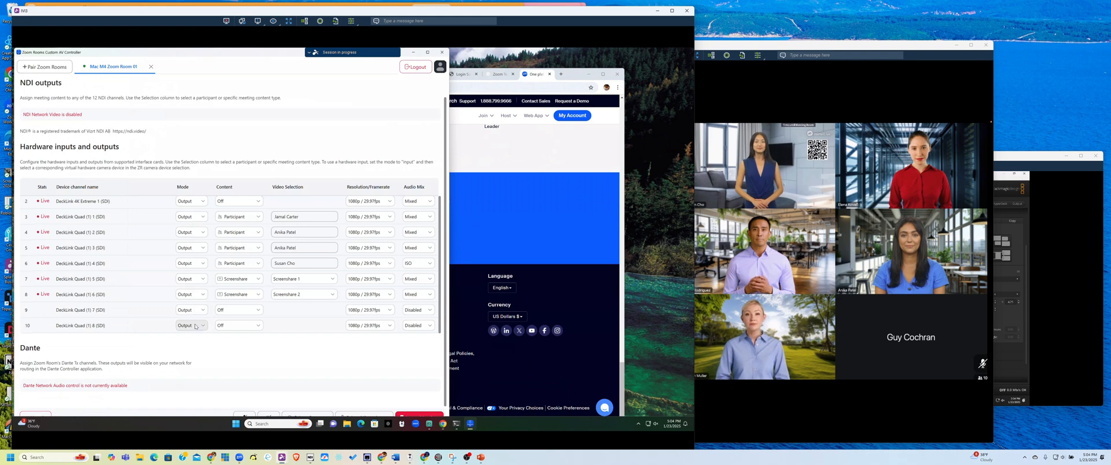
scroll(196, 327, up, 1)
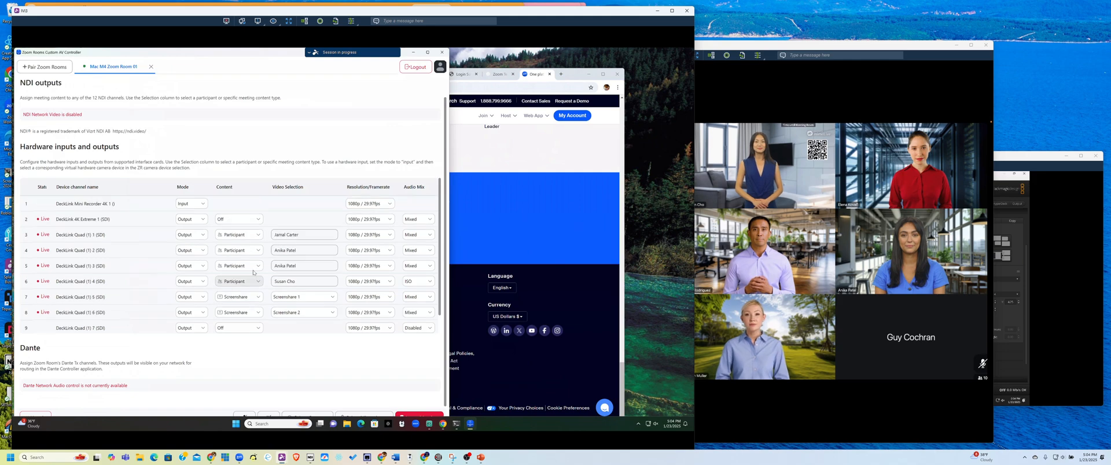
- Set output row 7 (DeckLink Quad (1) 5) content to Active Speaker and bring up the NDI multiview
click(260, 298)
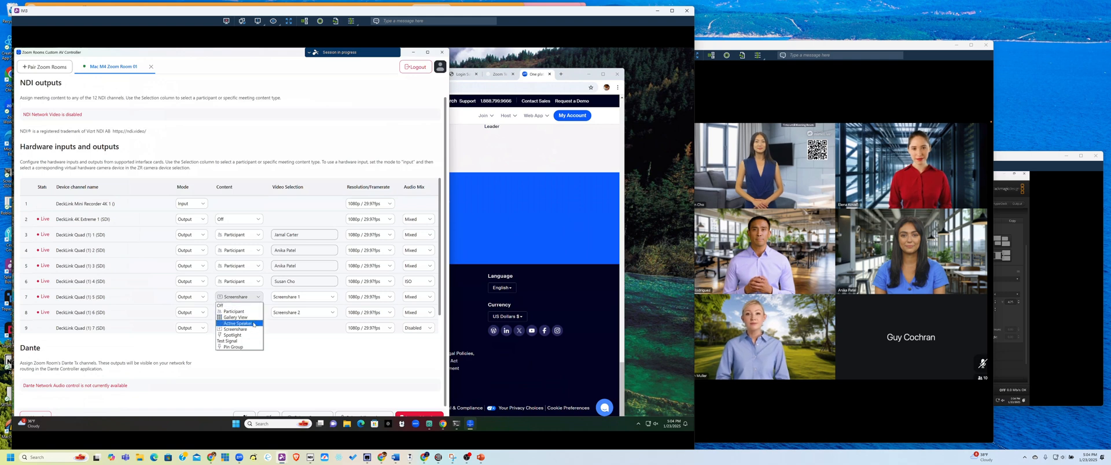
click(254, 324)
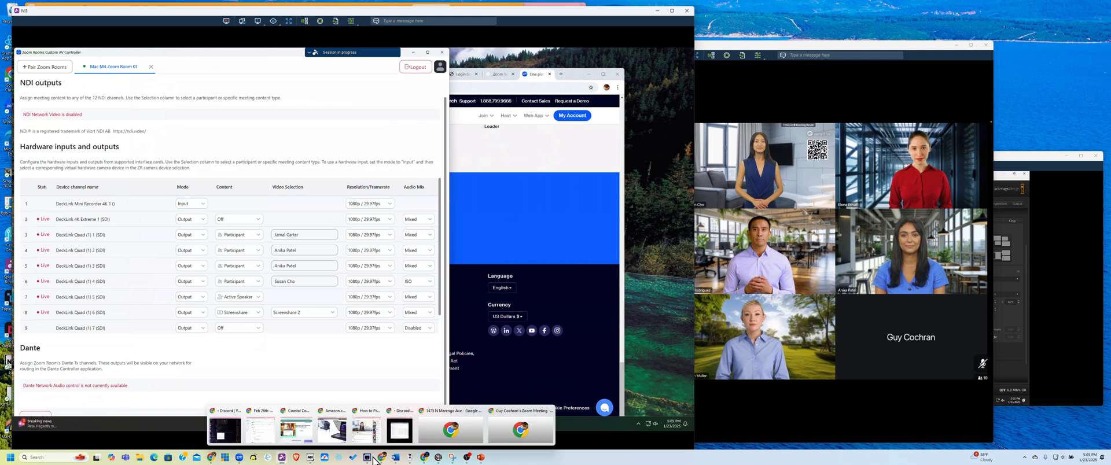
click(416, 423)
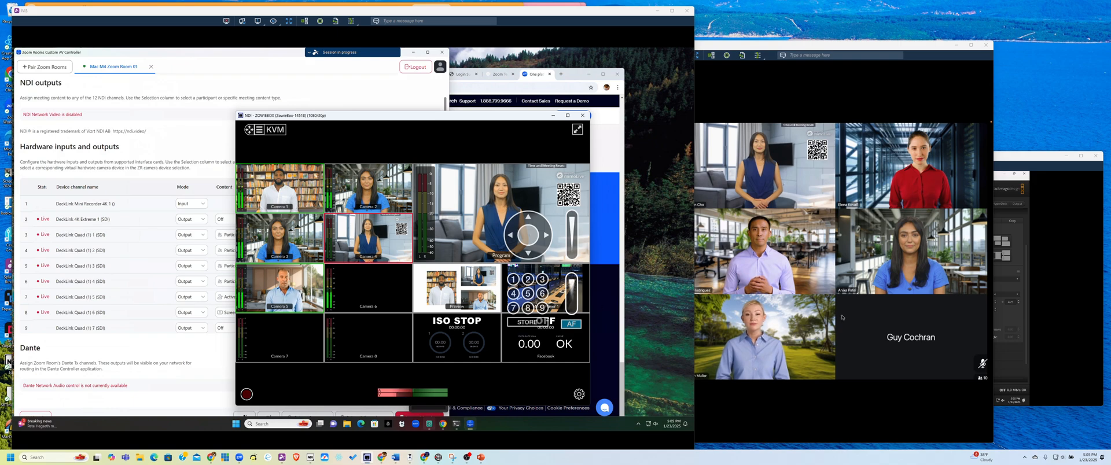
- In ATEM, put CAM5 on preview and cut it to program, then return to the AV controller
key(alt+Tab)
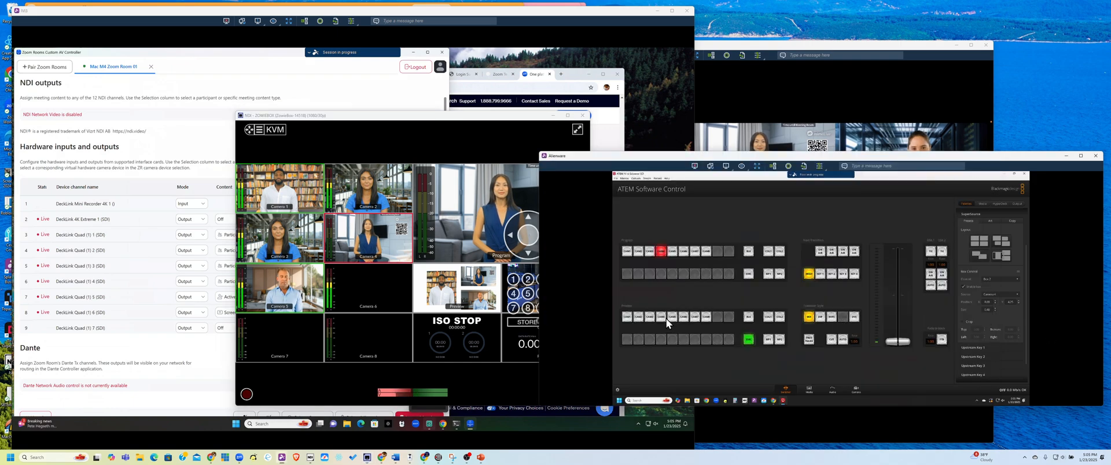
click(672, 317)
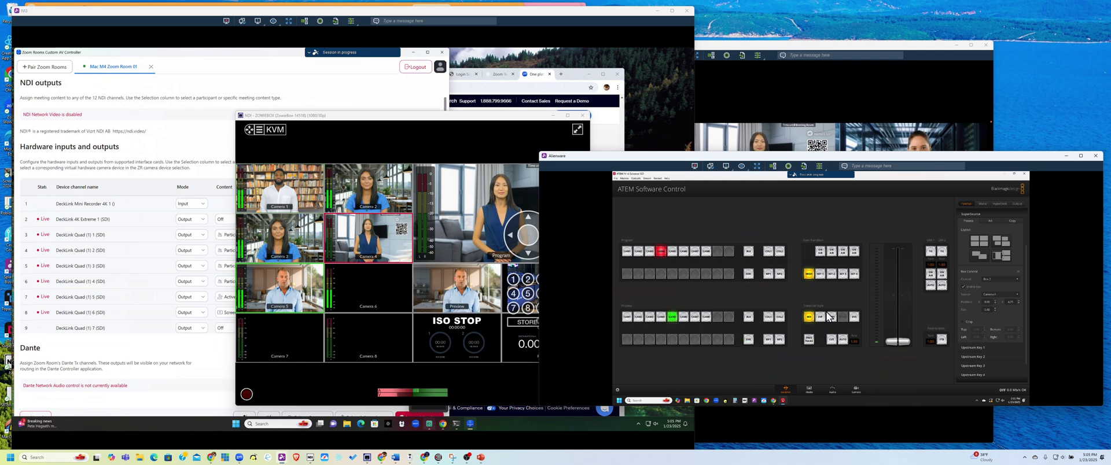
click(843, 341)
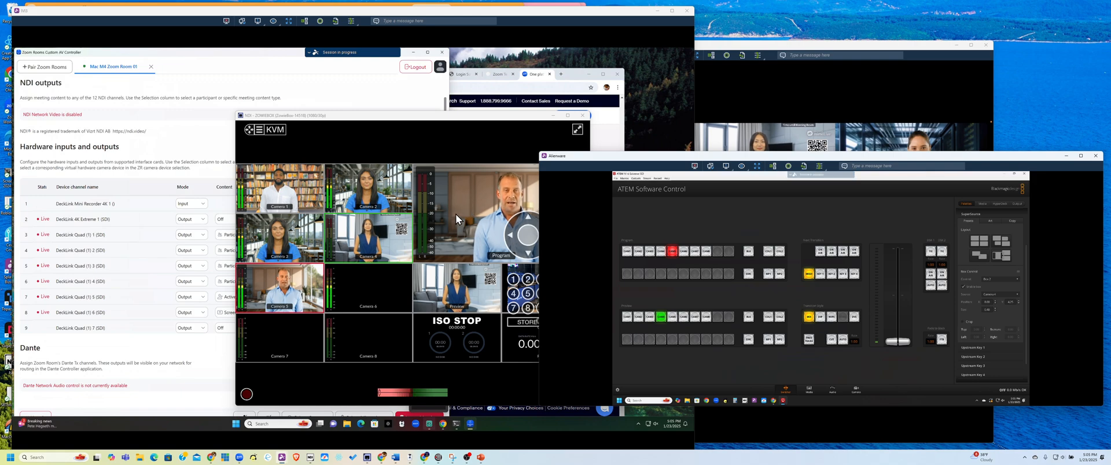
click(220, 342)
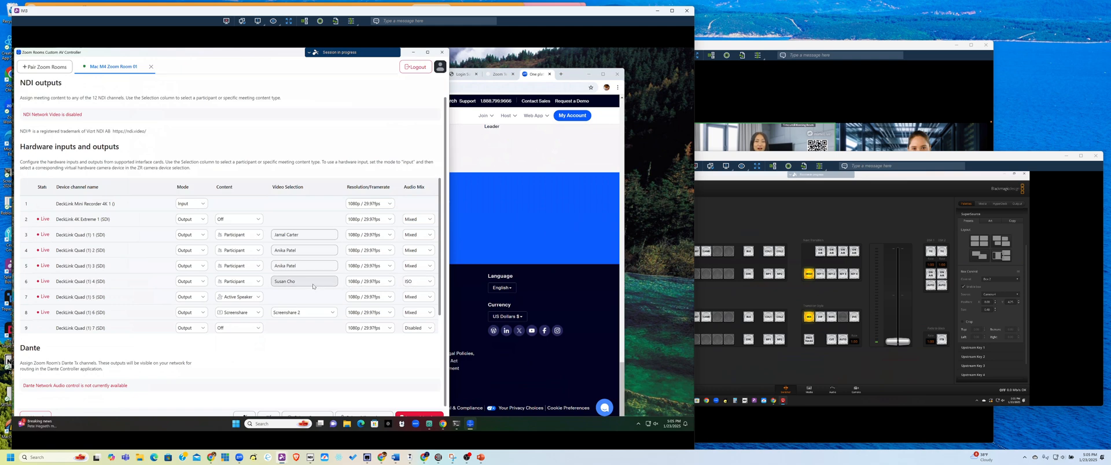
click(430, 266)
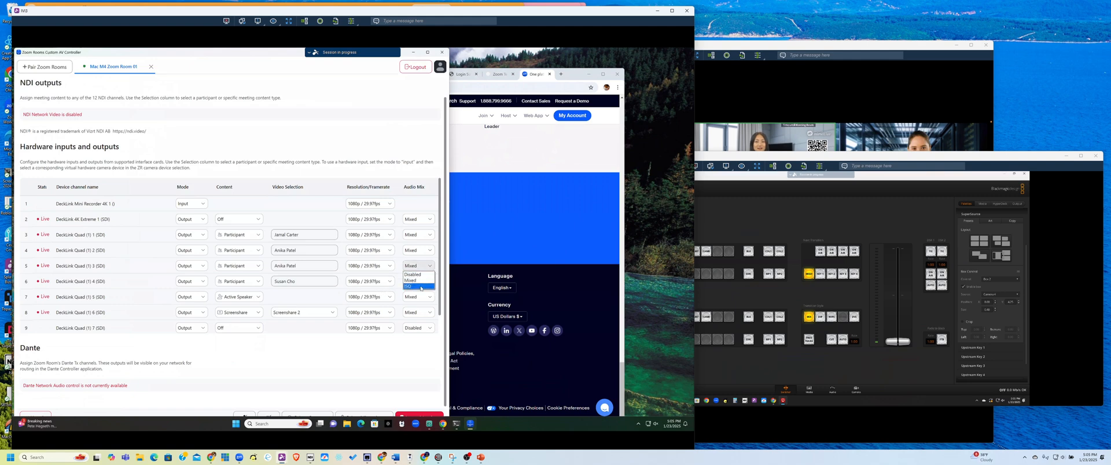
click(410, 286)
click(431, 251)
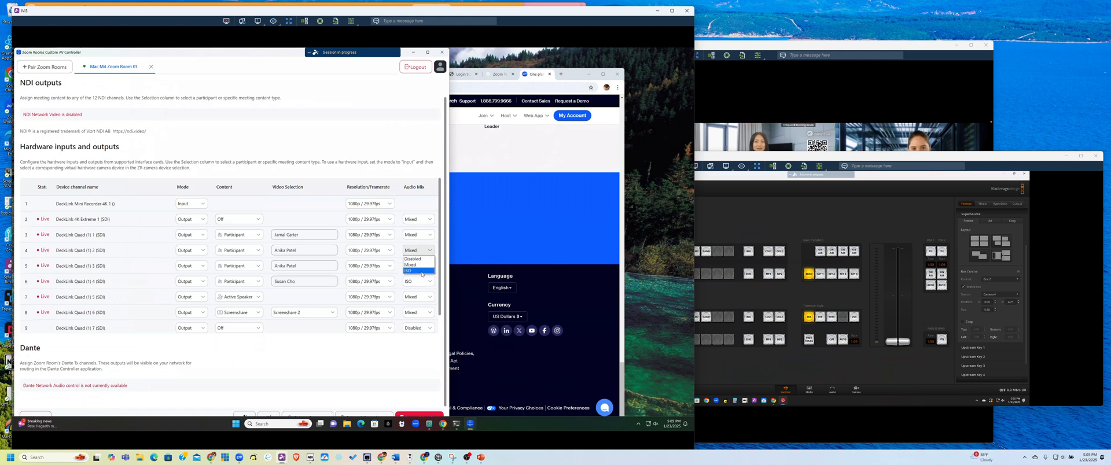
click(413, 273)
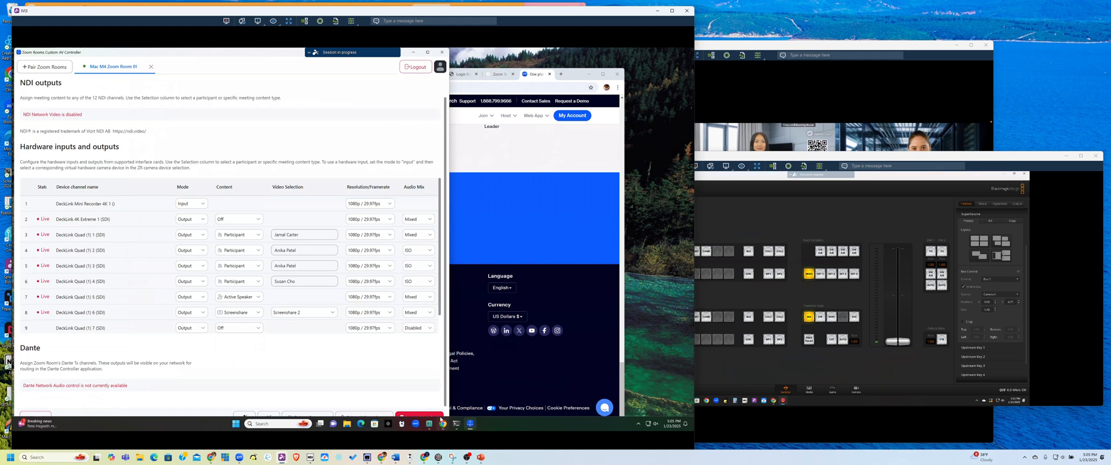
mouse_move(442, 424)
click(369, 458)
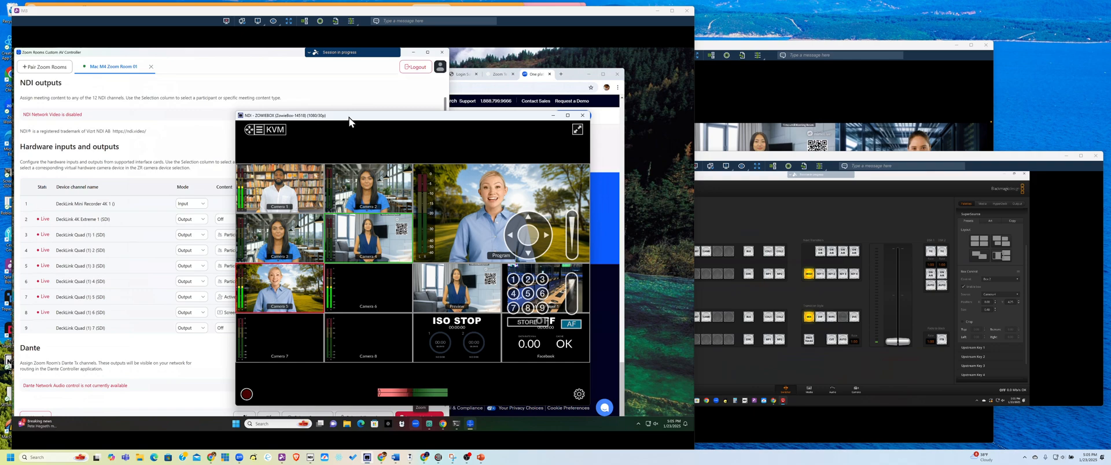
drag(349, 119, 564, 119)
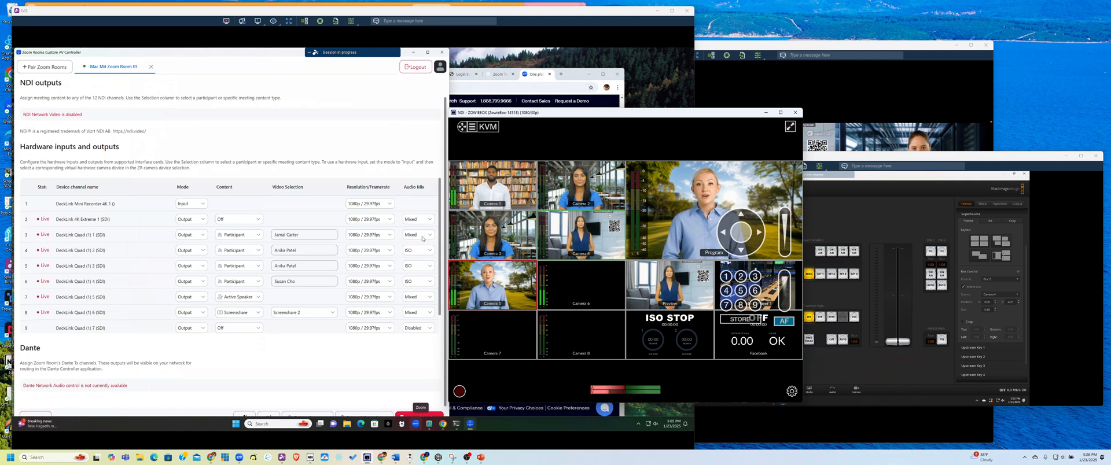
click(587, 260)
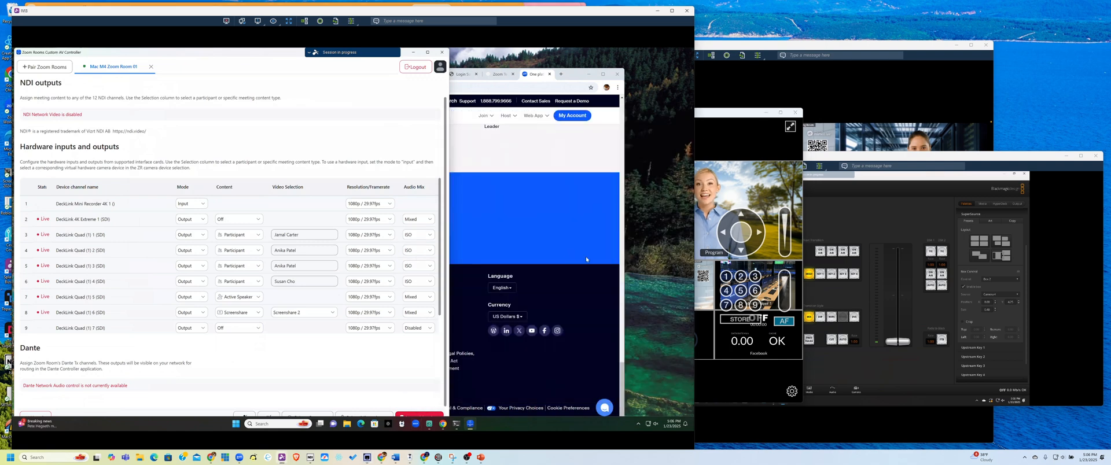
click(706, 224)
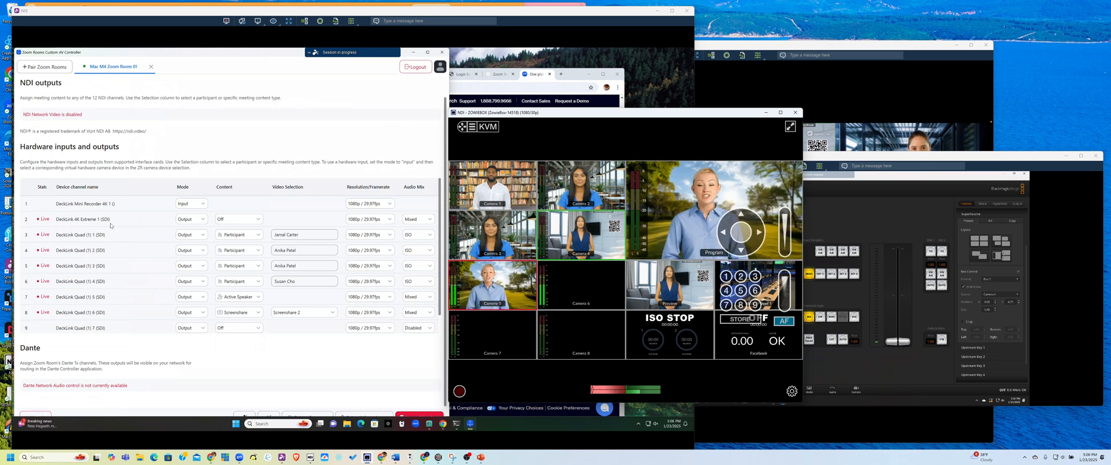
- Keep output row 2 (DeckLink 4K Extreme 1) as an Output with its content left Off
click(203, 221)
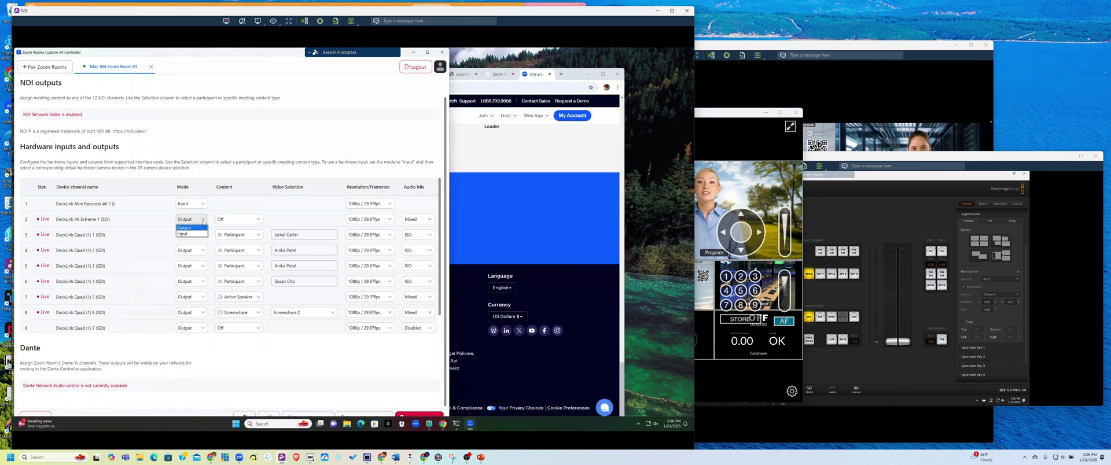
click(160, 220)
click(240, 221)
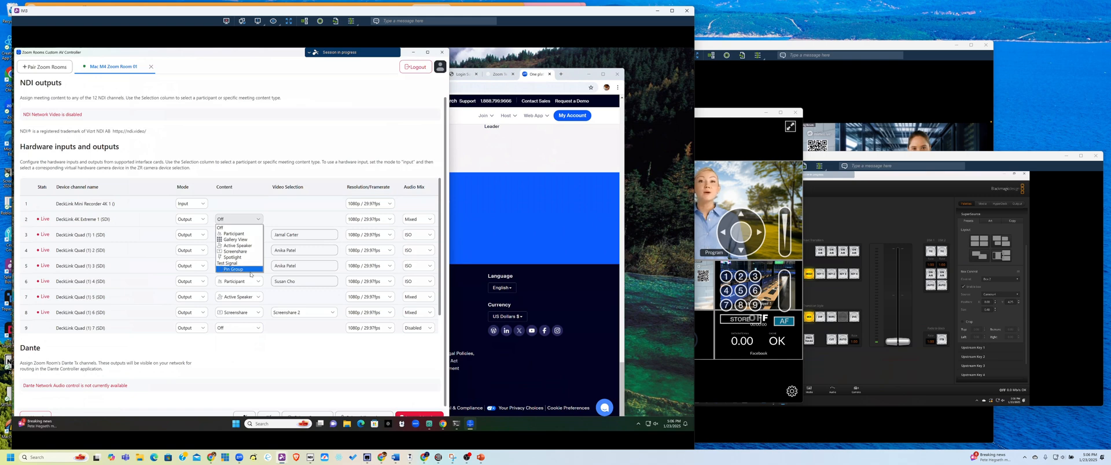
click(259, 178)
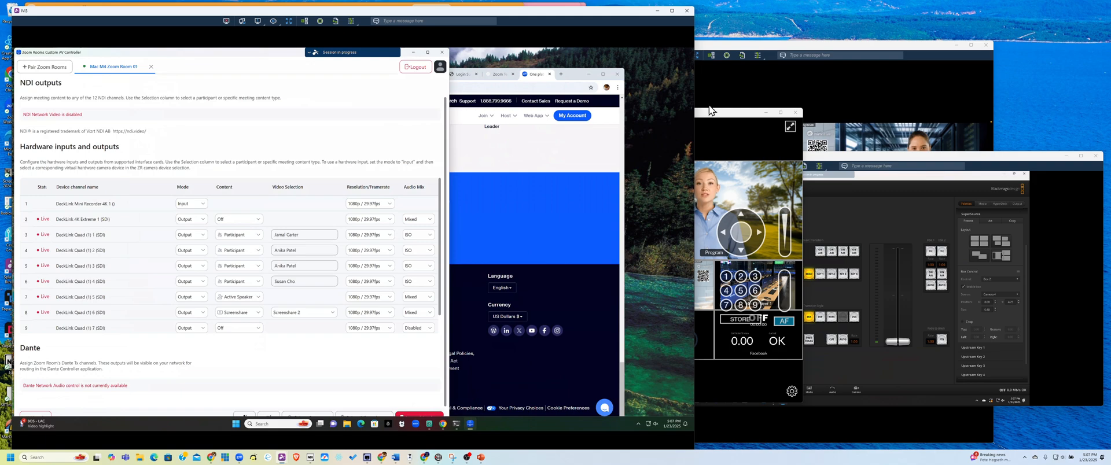
- Arrange the ATEM switcher and NDI multiview windows side by side
mouse_move(717, 121)
mouse_down()
mouse_move(453, 109)
mouse_move(467, 120)
mouse_up()
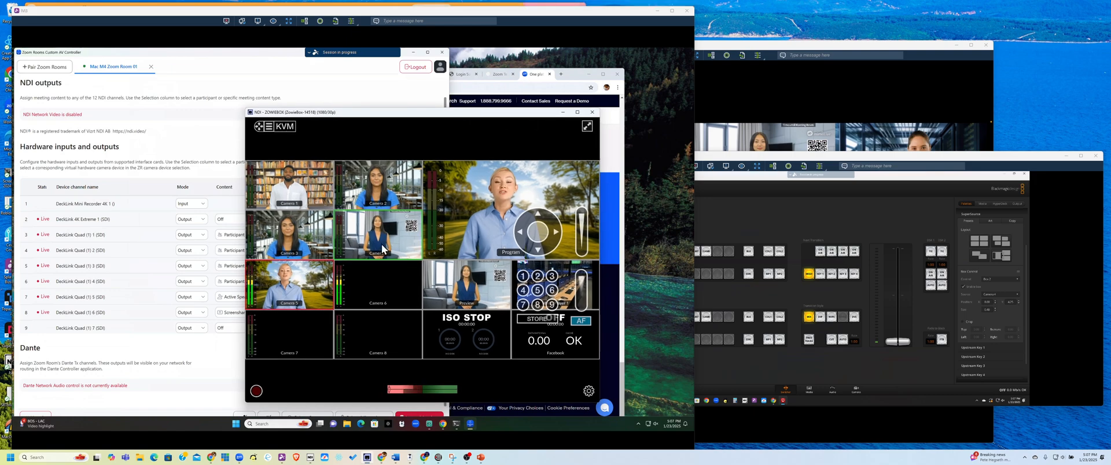
click(758, 157)
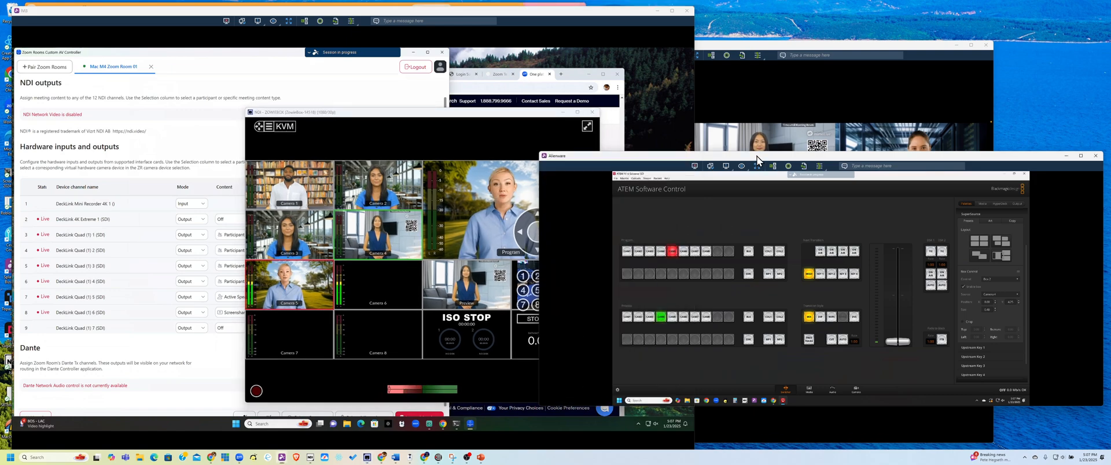
drag(757, 155, 765, 147)
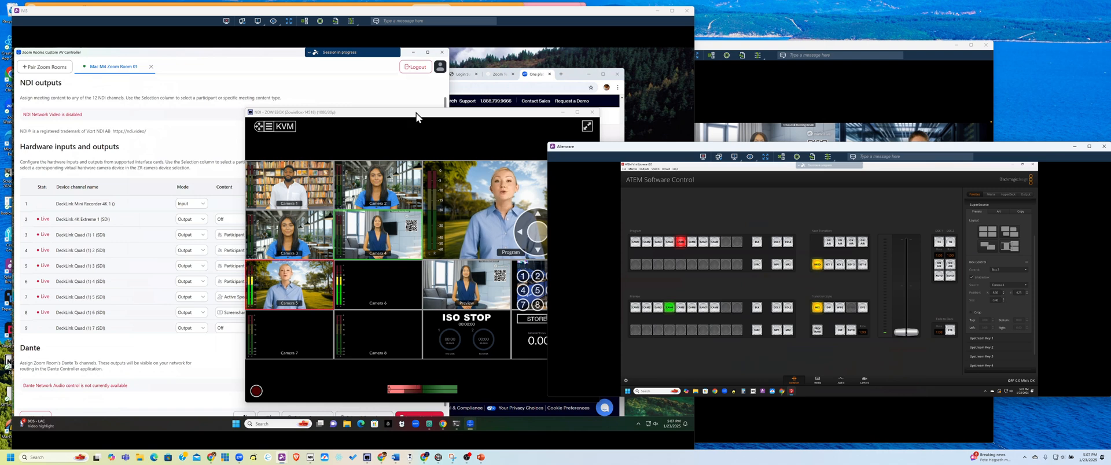
drag(417, 112, 365, 111)
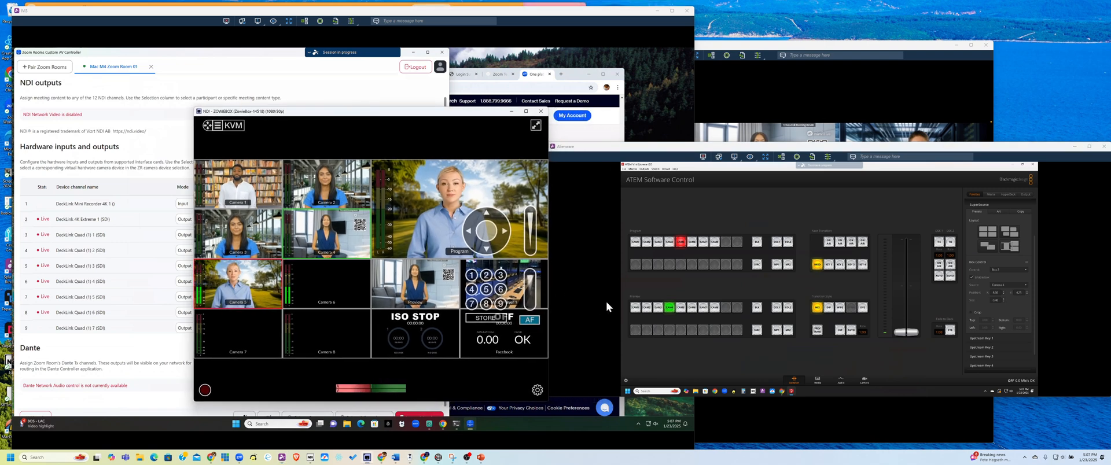
- Load SSRC SuperSource on preview and cut it to program
click(758, 332)
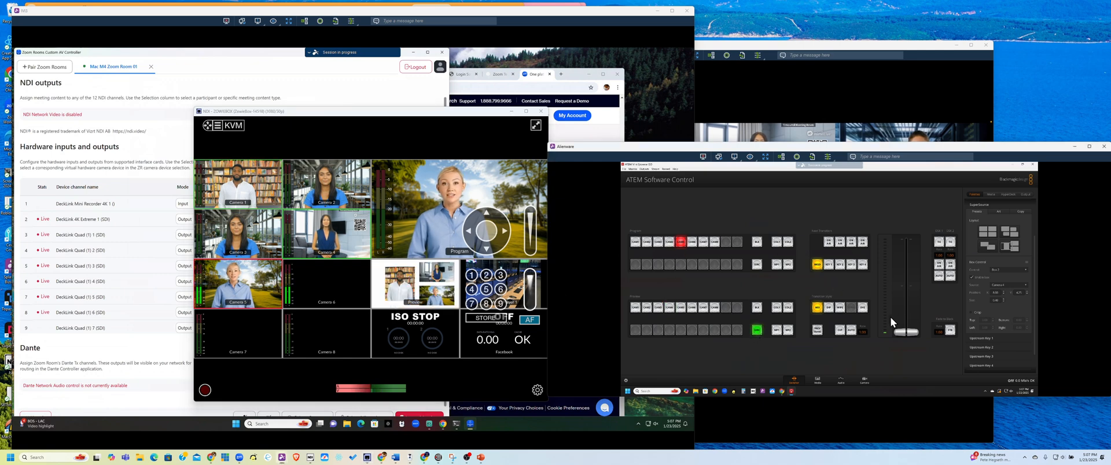
click(840, 329)
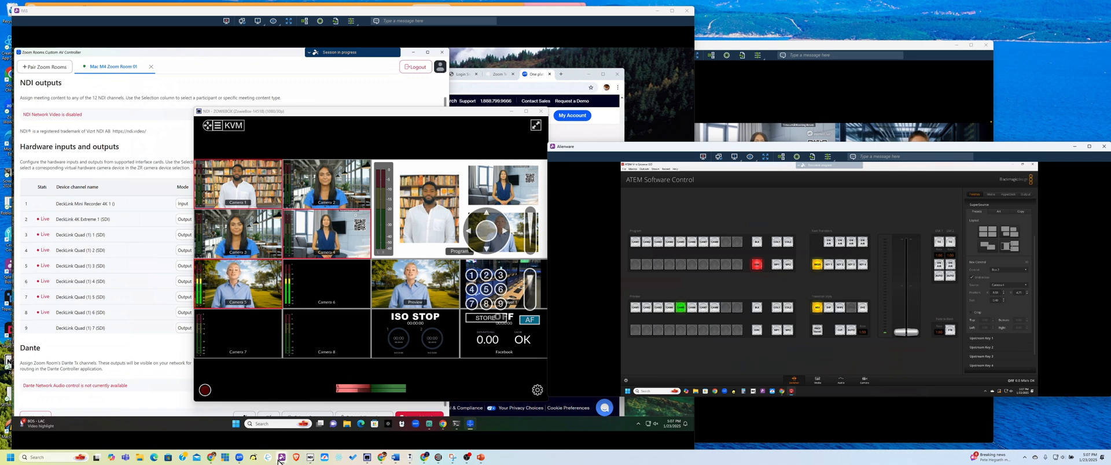
mouse_move(239, 458)
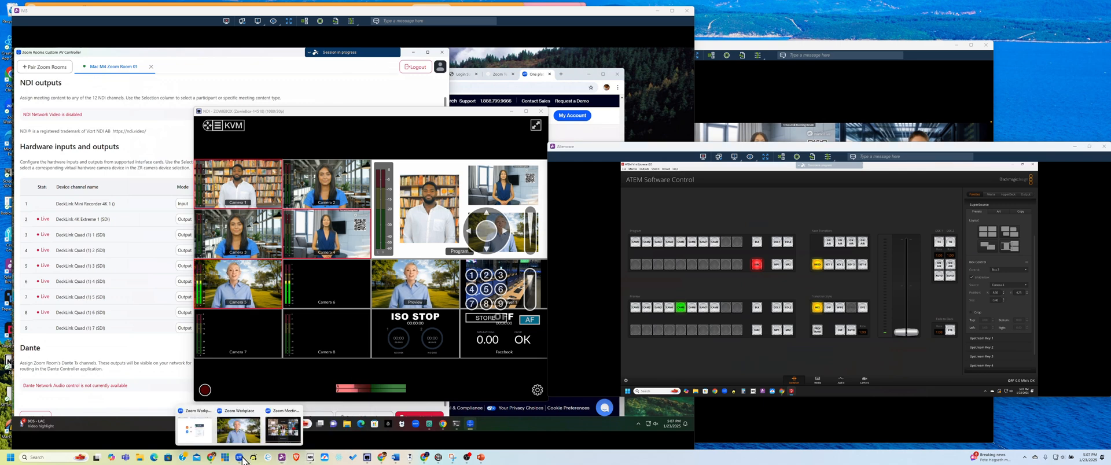
- From Zoom Workplace, share the PowerPoint Slide Show window into the meeting
click(239, 428)
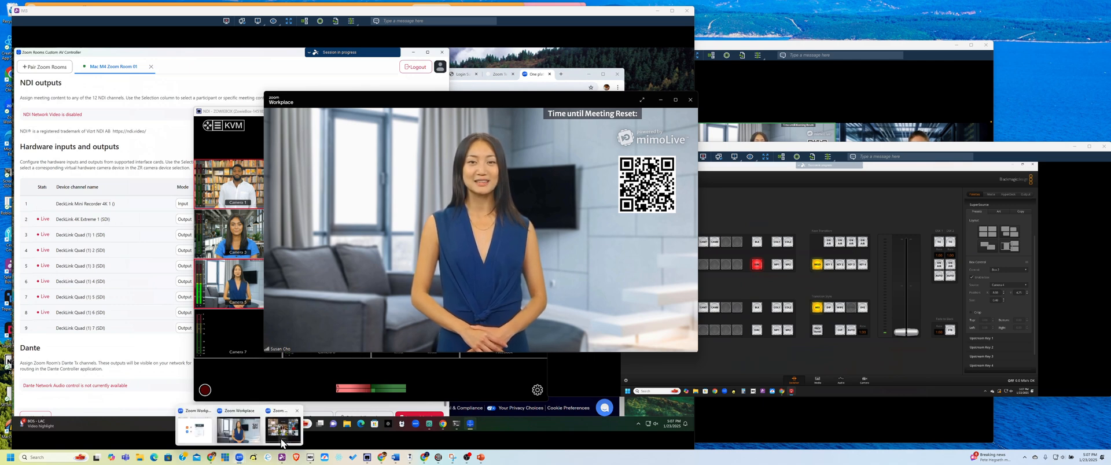
click(282, 428)
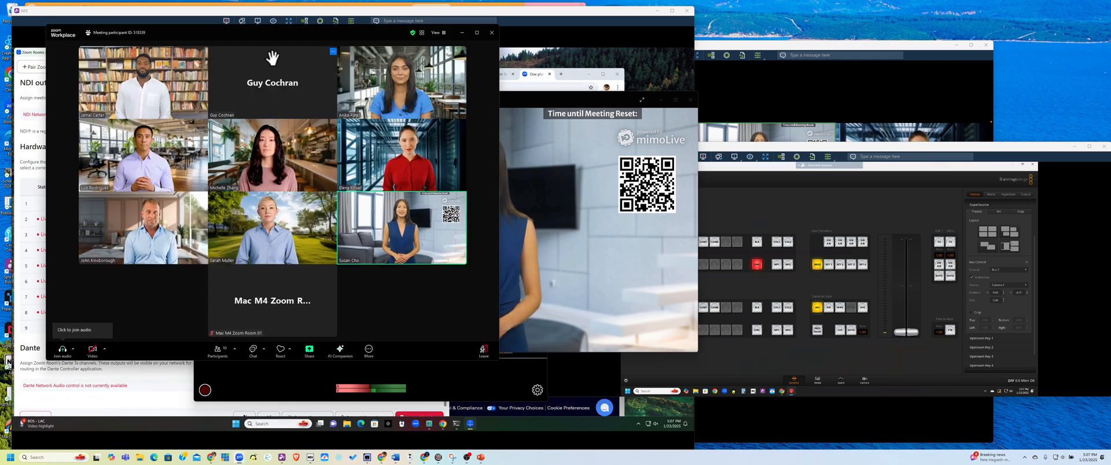
click(310, 351)
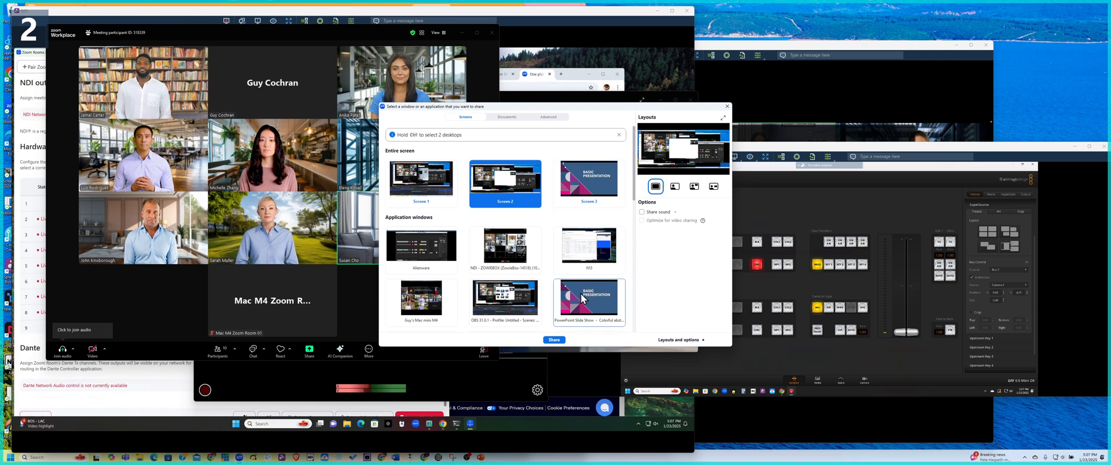
double_click(583, 301)
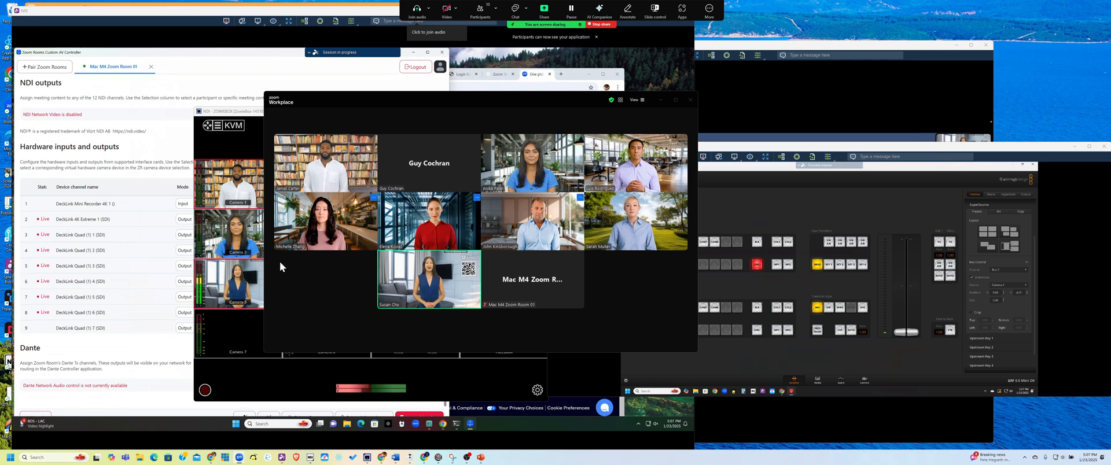
- Reposition the NDI multiview up and right so the AV controller table stays visible
click(251, 380)
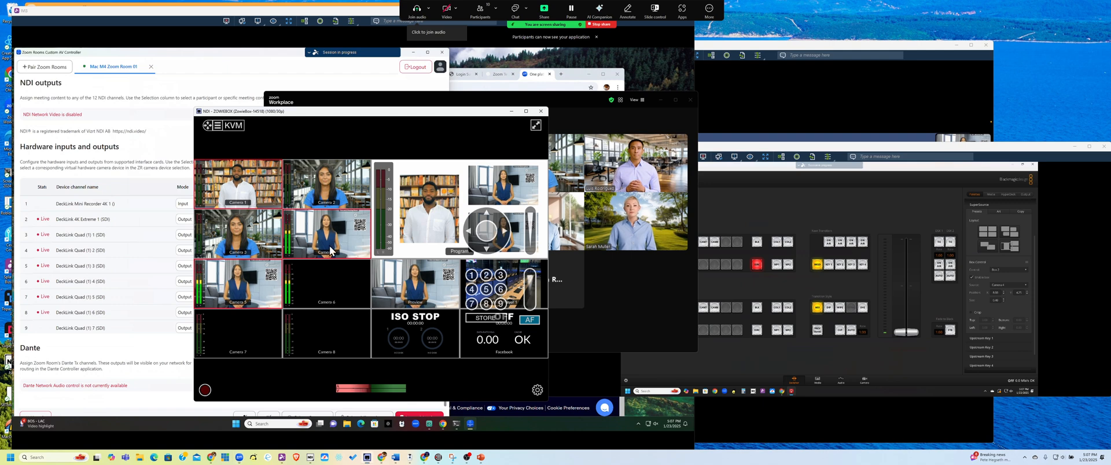
drag(382, 121, 566, 107)
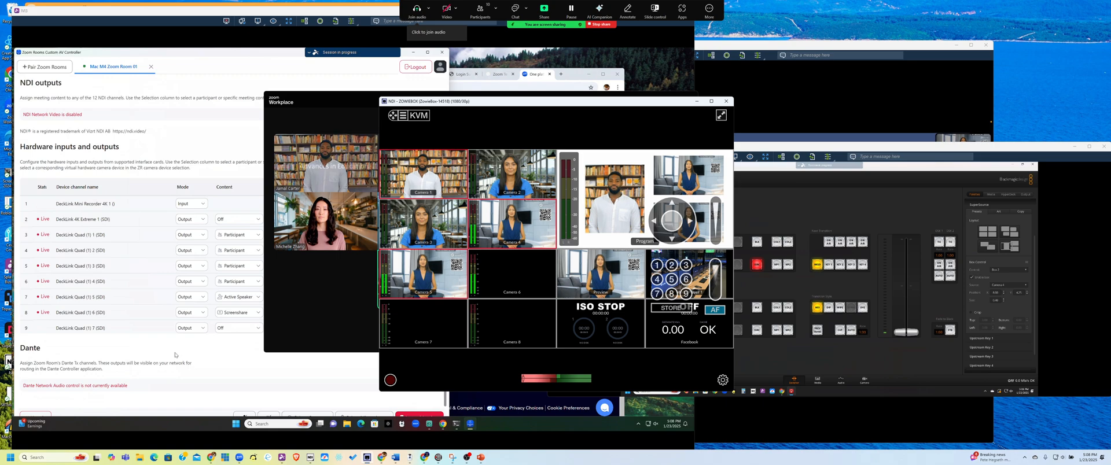
click(145, 405)
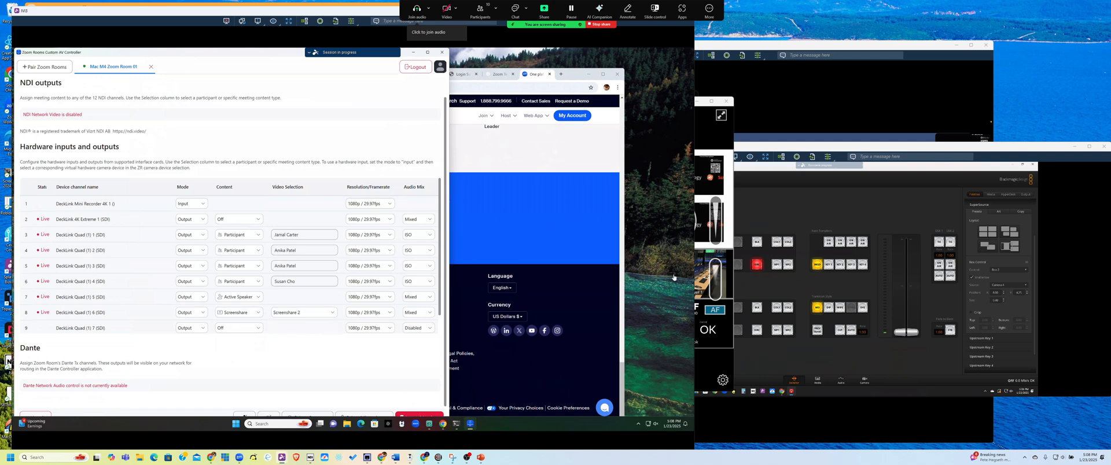
click(708, 134)
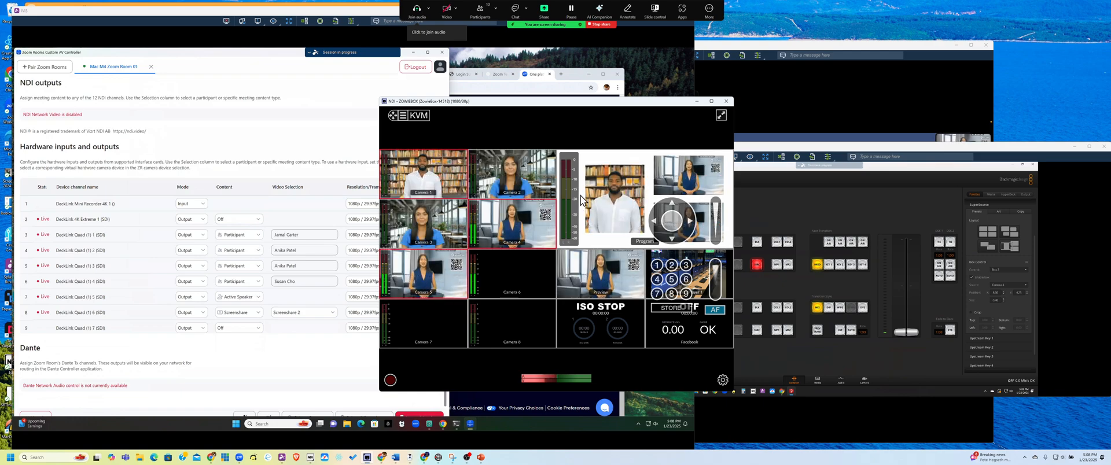
drag(580, 107, 642, 109)
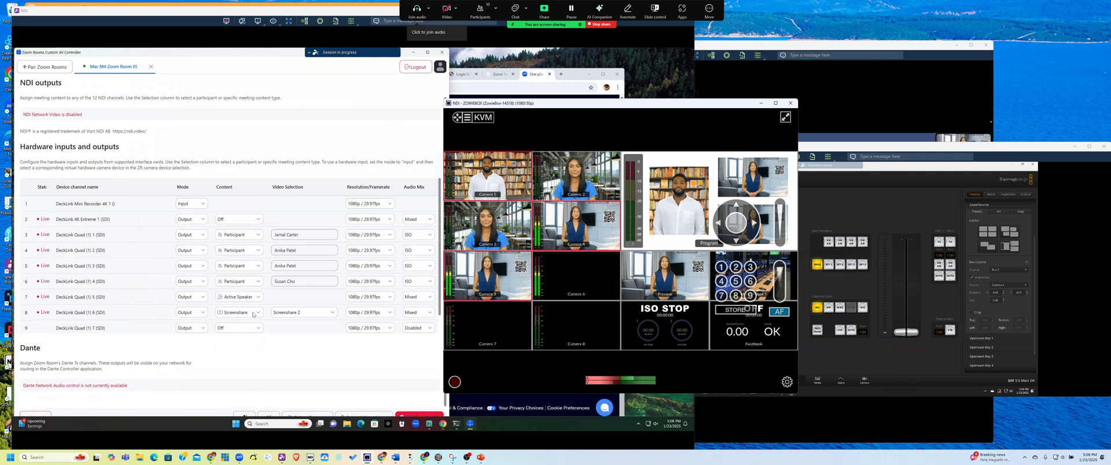
- Change row 8's Video Selection from Screenshare 2 to Screenshare 1, checking the multiview and ATEM
click(287, 317)
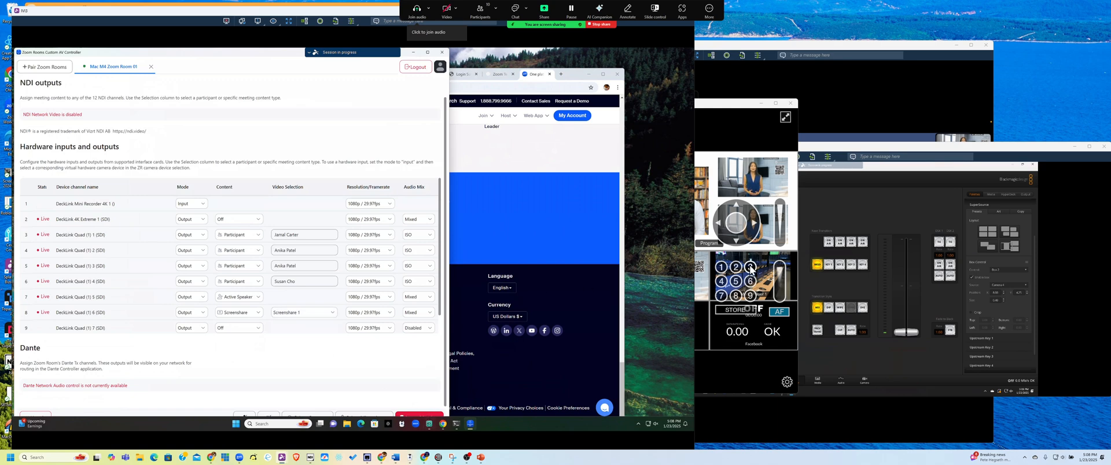
click(747, 138)
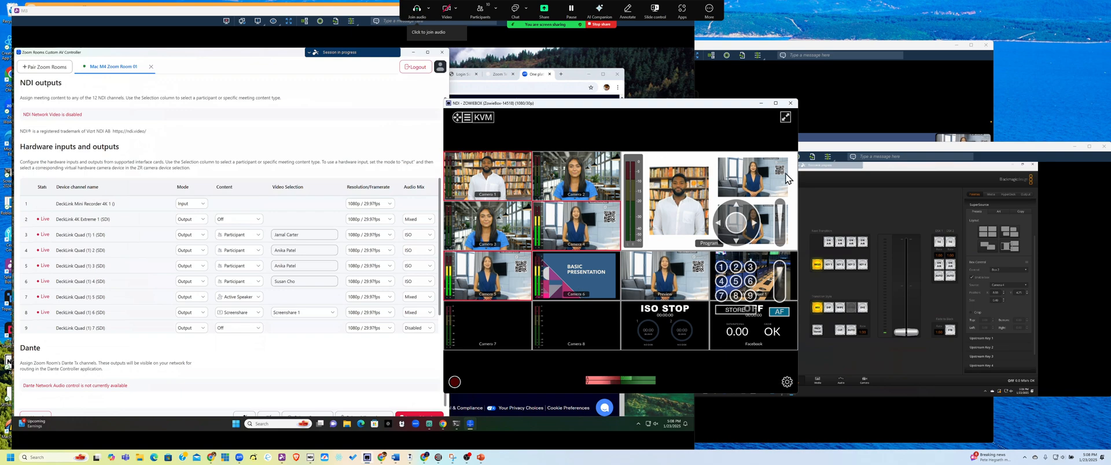
click(942, 147)
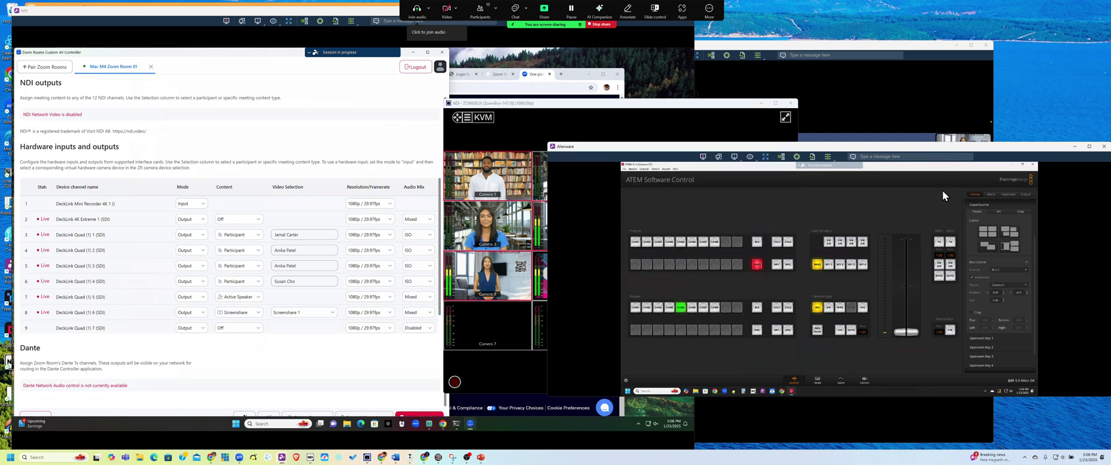
- Set the SuperSource box Source to Camera 6 and check the multiview
click(1021, 287)
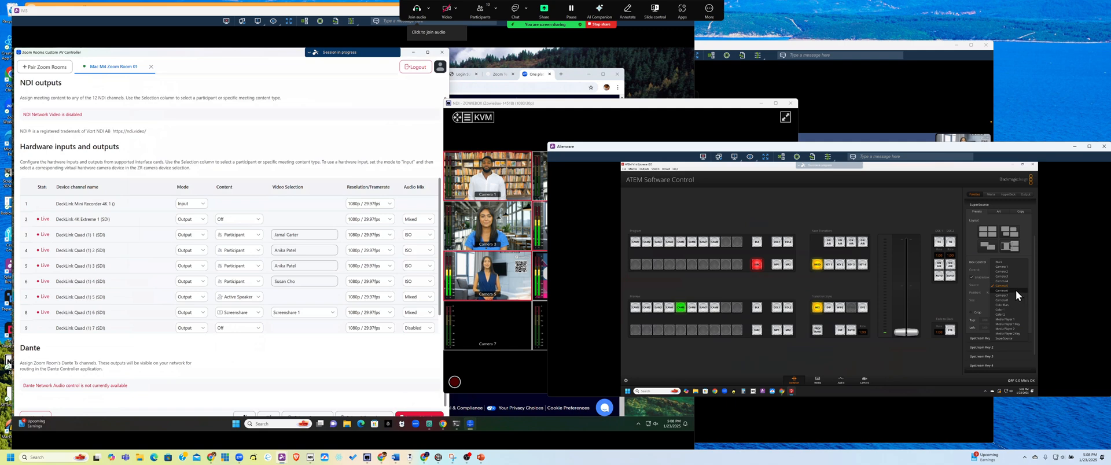
click(1016, 296)
click(686, 126)
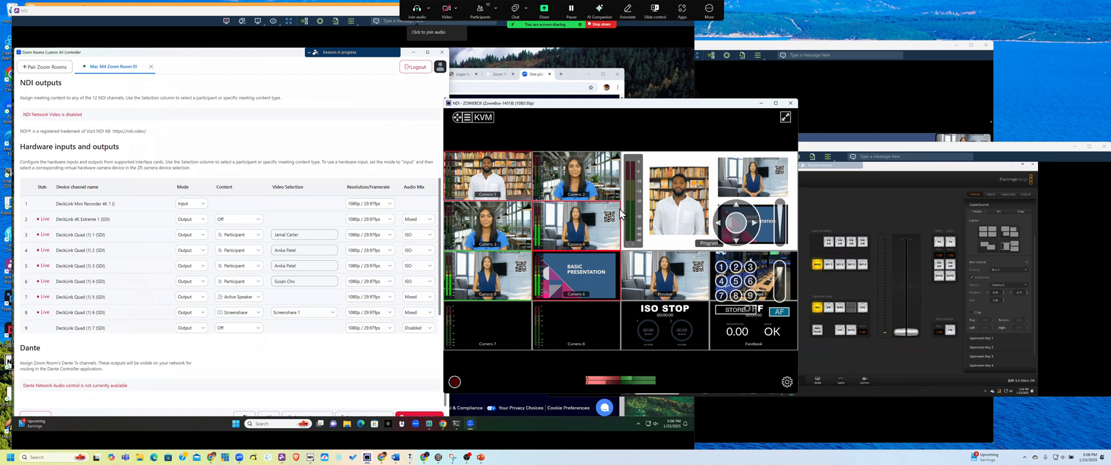
click(597, 281)
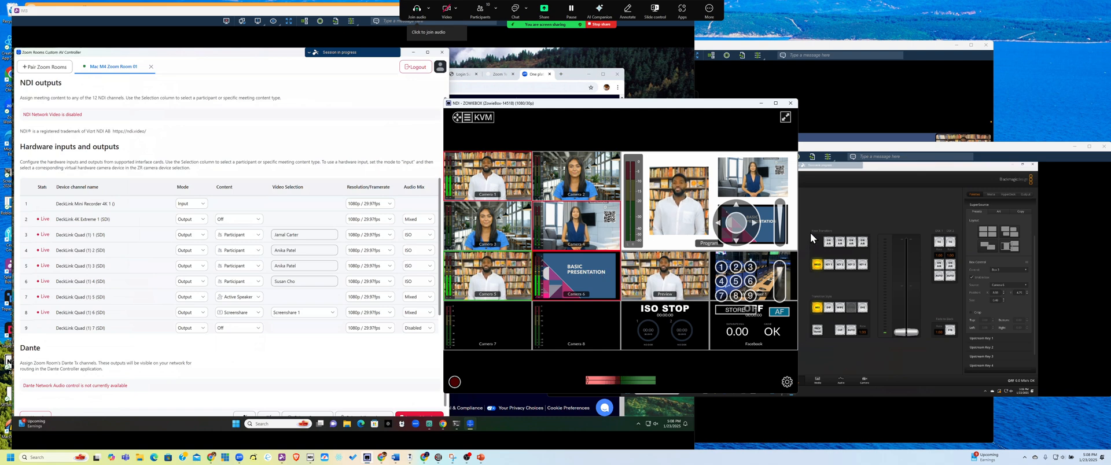
- Load CAM6 presentation on preview, with the SuperSource composite remaining on program
drag(667, 106, 408, 97)
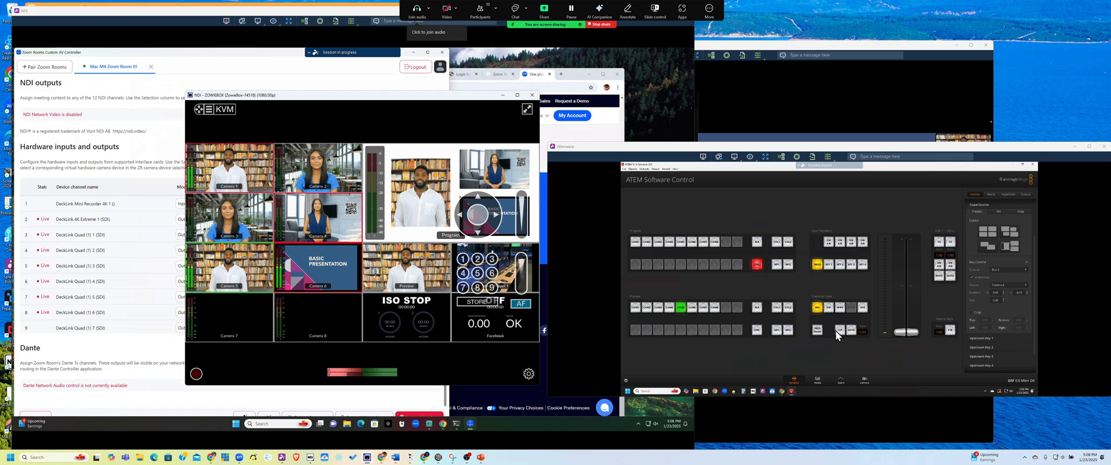
click(692, 309)
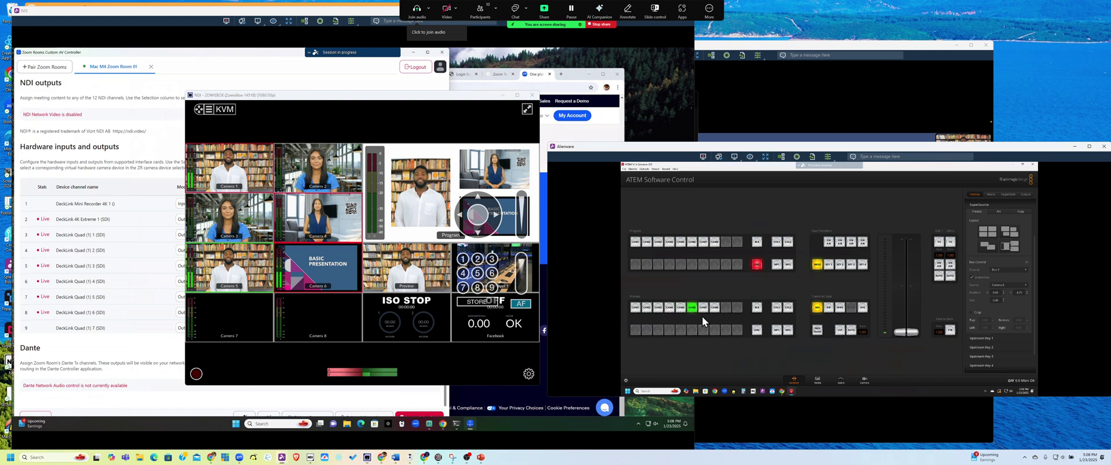
click(841, 332)
click(841, 330)
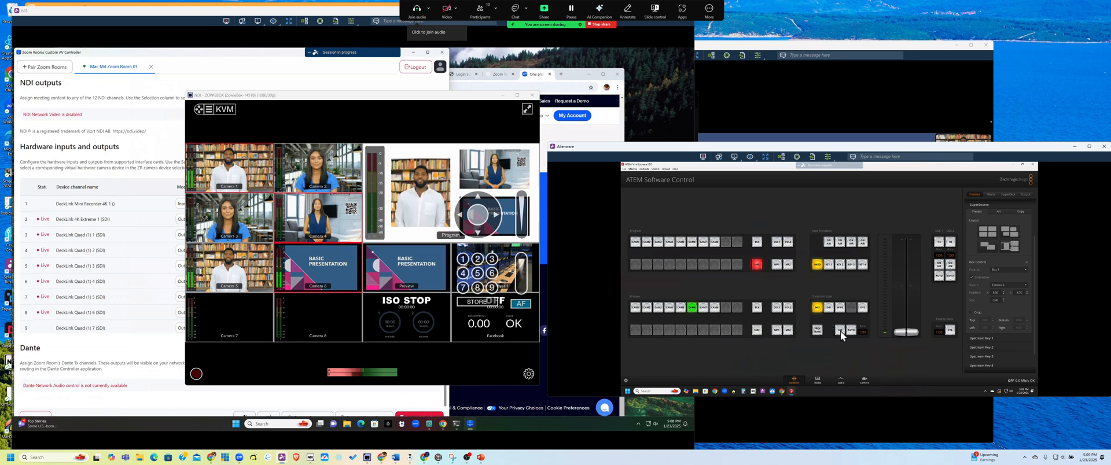